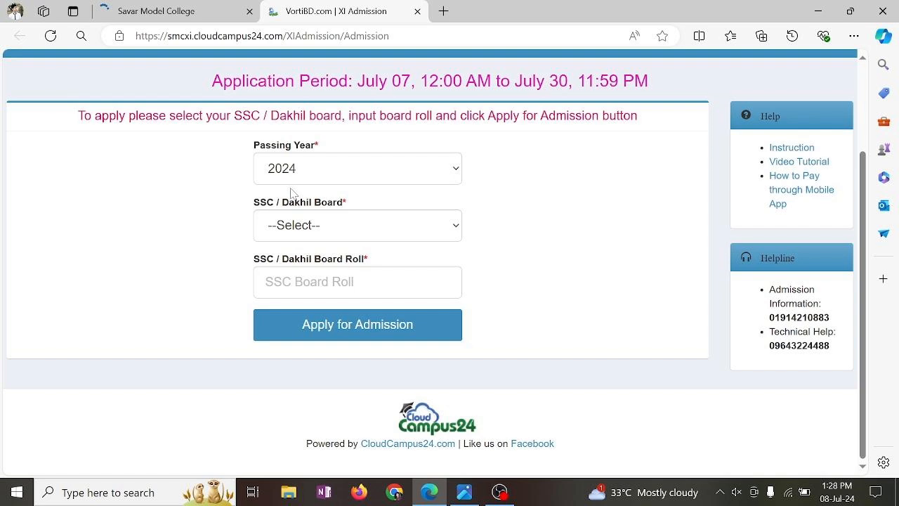
Select Dhaka as the SSC board, enter the student's board roll, and apply for admission
{"action": "left_click", "coordinate": [293, 225]}
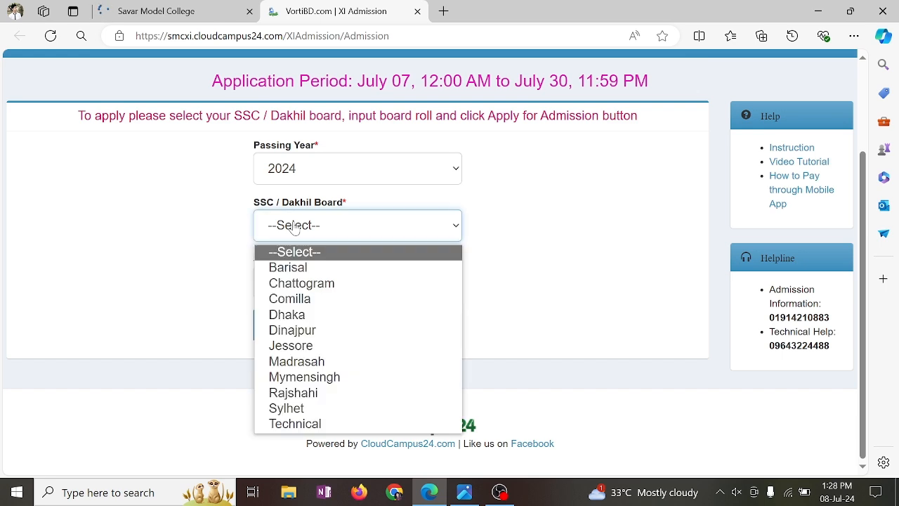
{"action": "left_click", "coordinate": [298, 320]}
{"action": "left_click", "coordinate": [302, 282]}
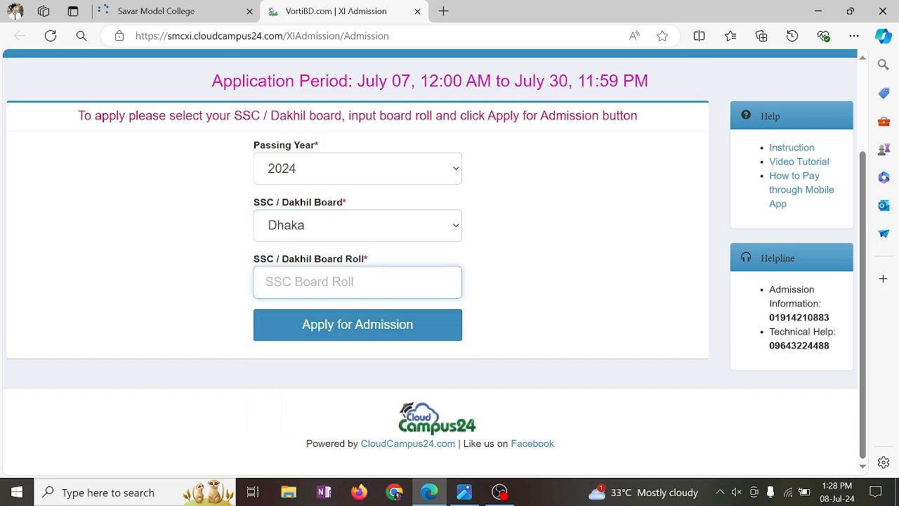
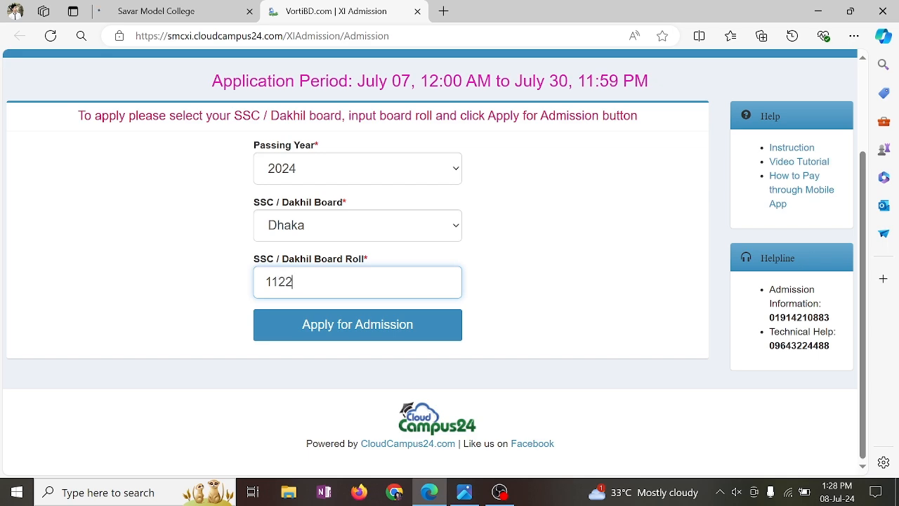
{"action": "left_click", "coordinate": [353, 329]}
{"action": "scroll", "coordinate": [344, 319], "scroll_direction": "down", "scroll_amount": 2}
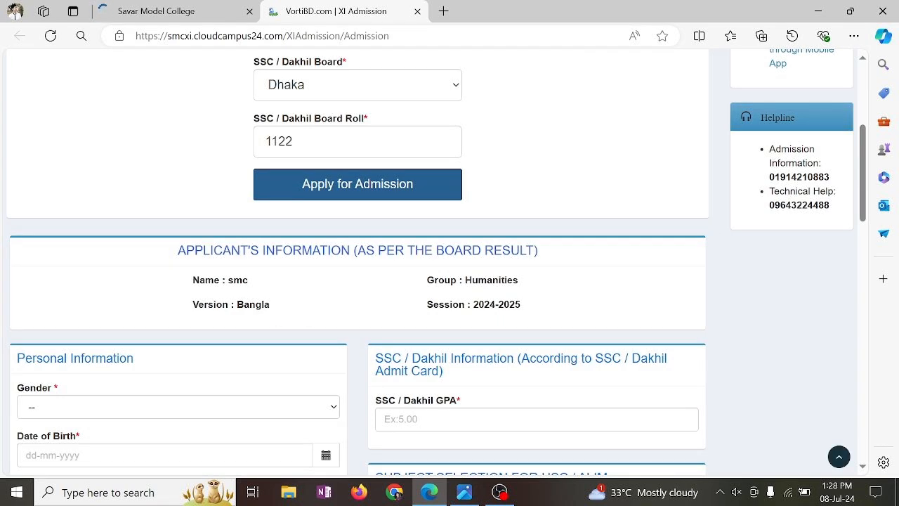
Highlight the applicant's name, Humanities group and 2024-2025 session in the results
{"action": "double_click", "coordinate": [237, 279]}
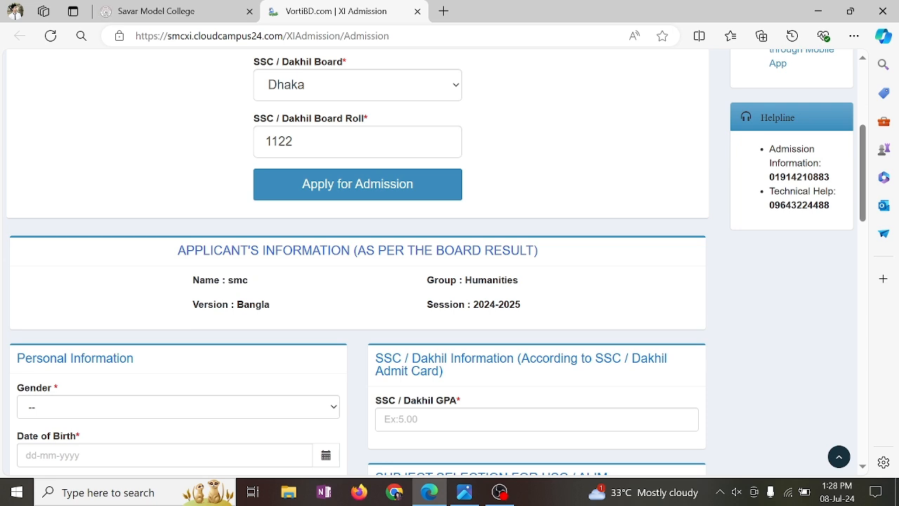
{"action": "double_click", "coordinate": [491, 280]}
{"action": "left_click_drag", "start_coordinate": [473, 304], "coordinate": [538, 307]}
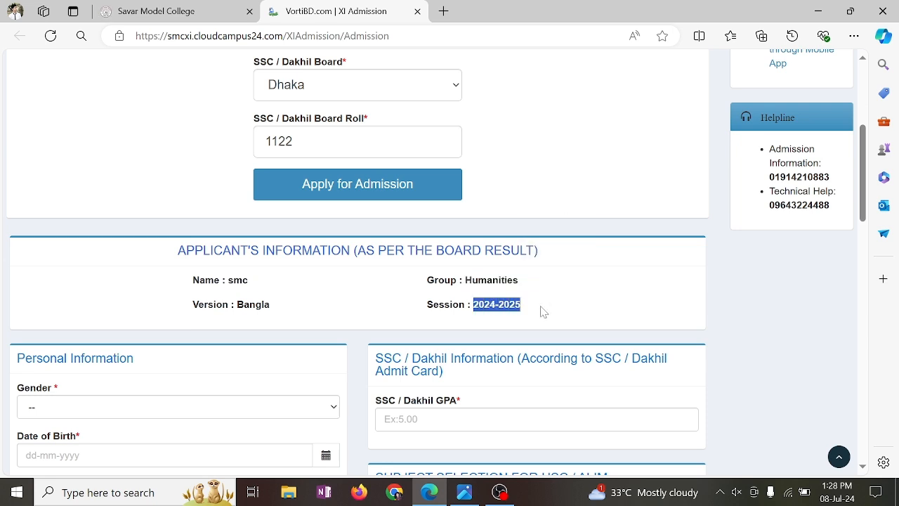
{"action": "scroll", "coordinate": [541, 312], "scroll_direction": "down", "scroll_amount": 1}
{"action": "scroll", "coordinate": [499, 300], "scroll_direction": "down", "scroll_amount": 2}
{"action": "left_click", "coordinate": [475, 188]}
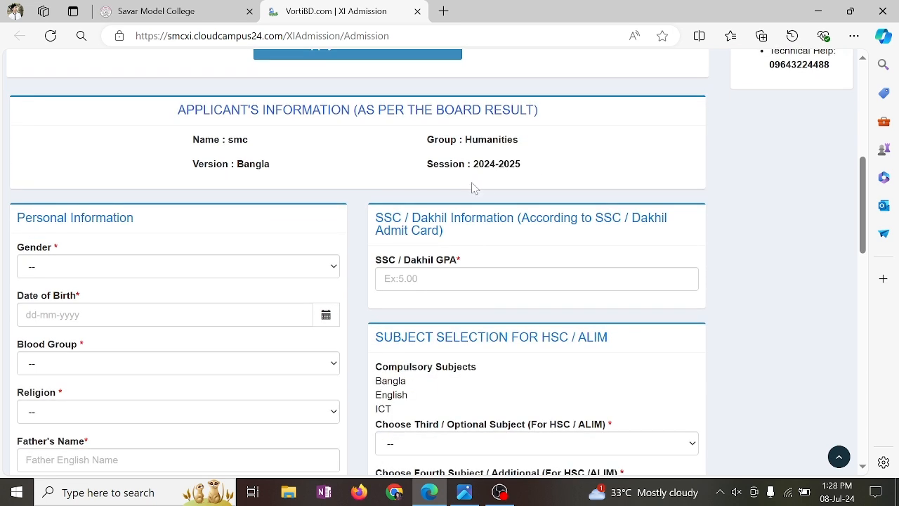
Set the applicant's gender to Male
{"action": "left_click", "coordinate": [40, 267]}
{"action": "left_click", "coordinate": [44, 299]}
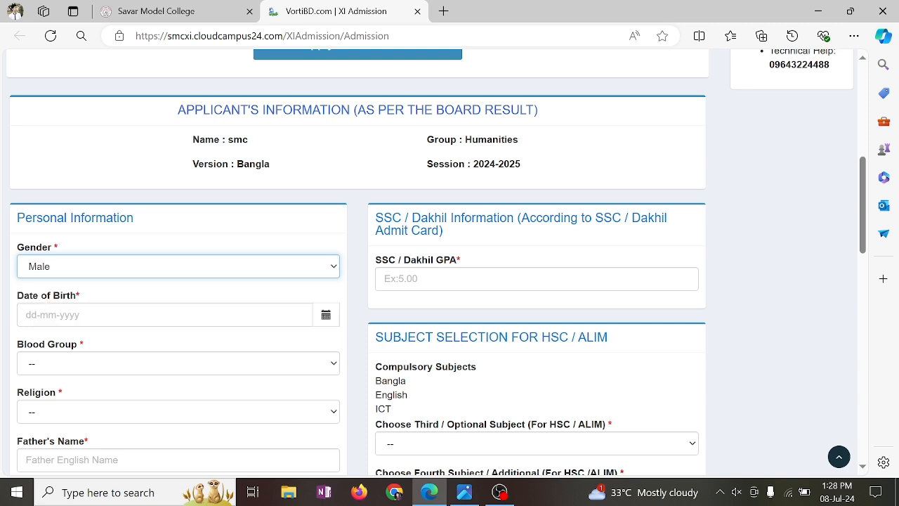
{"action": "left_click", "coordinate": [49, 314]}
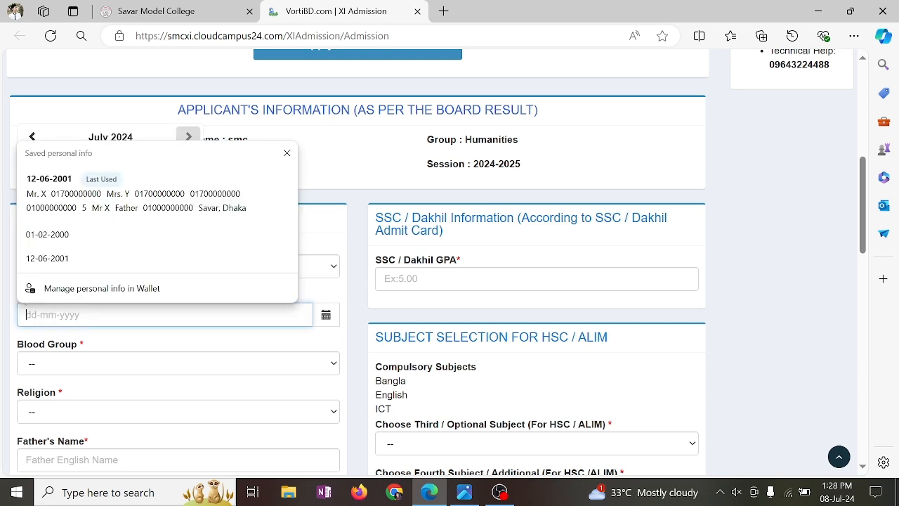
{"action": "left_click", "coordinate": [286, 153]}
{"action": "left_click", "coordinate": [325, 315]}
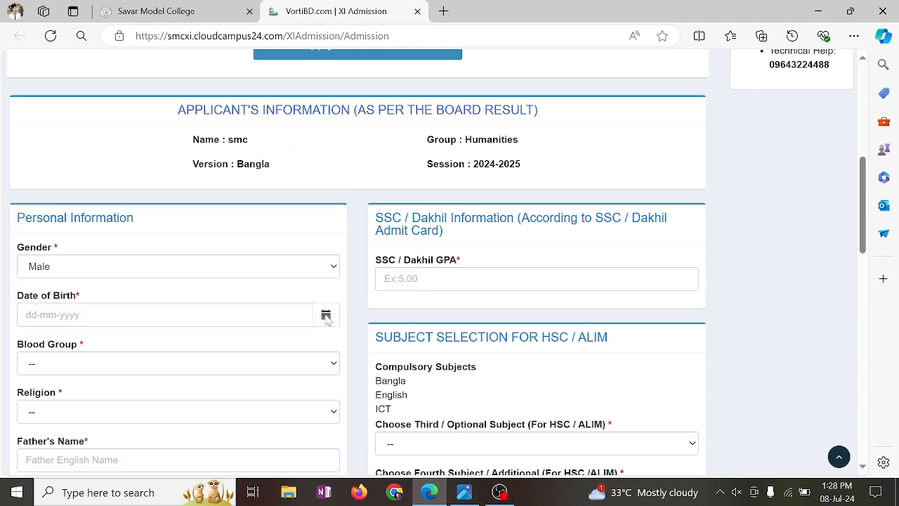
{"action": "left_click", "coordinate": [325, 315]}
Pick 17 February 1999 as the date of birth in the calendar
{"action": "left_click", "coordinate": [113, 139]}
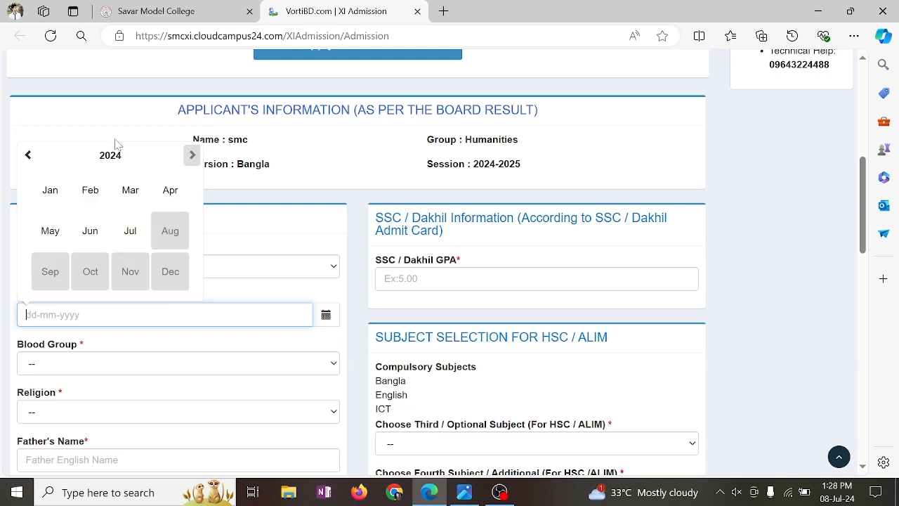
{"action": "left_click", "coordinate": [112, 158]}
{"action": "left_click", "coordinate": [113, 158]}
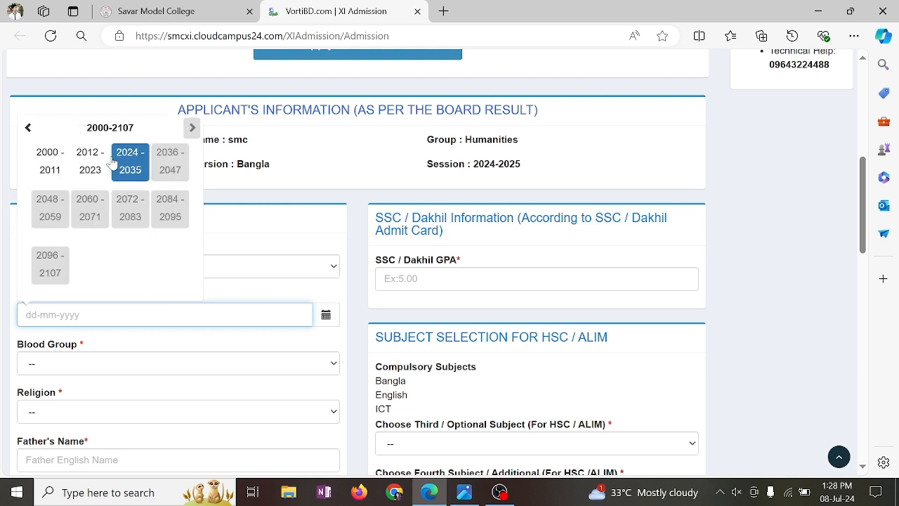
{"action": "left_click", "coordinate": [27, 129]}
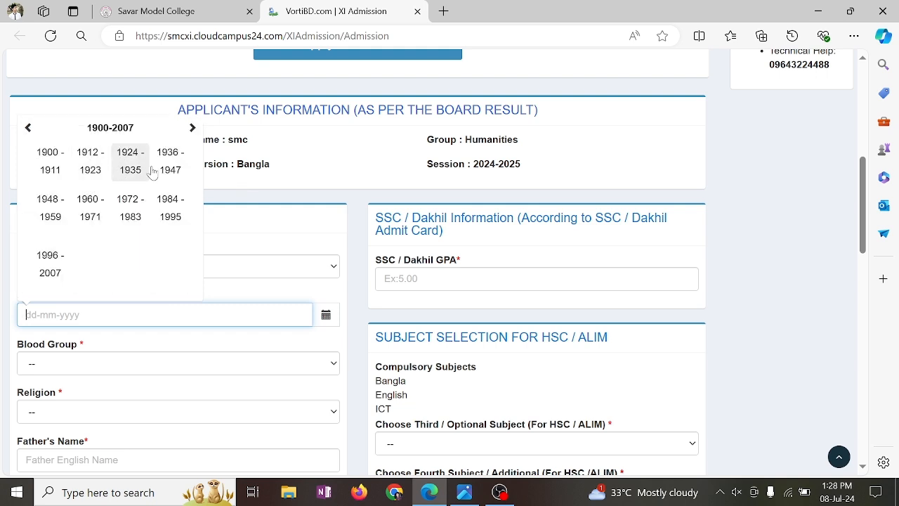
{"action": "left_click", "coordinate": [48, 268]}
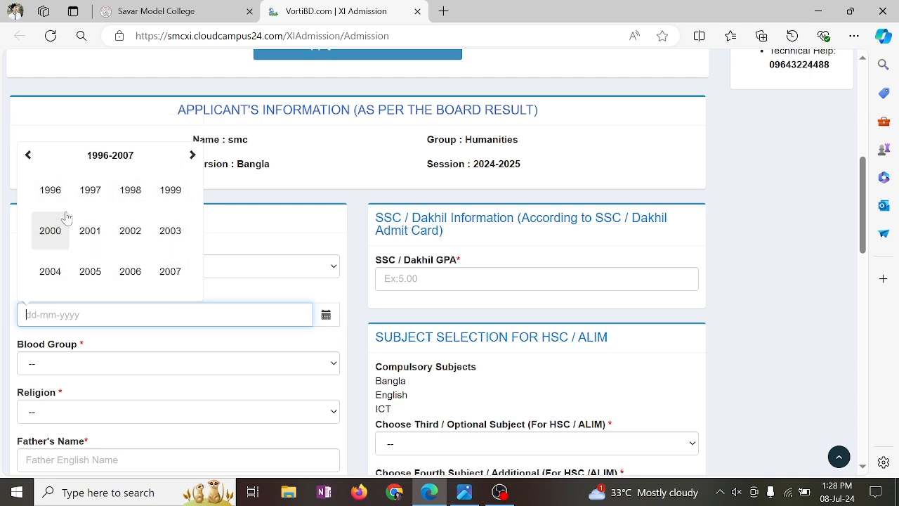
{"action": "left_click", "coordinate": [166, 199]}
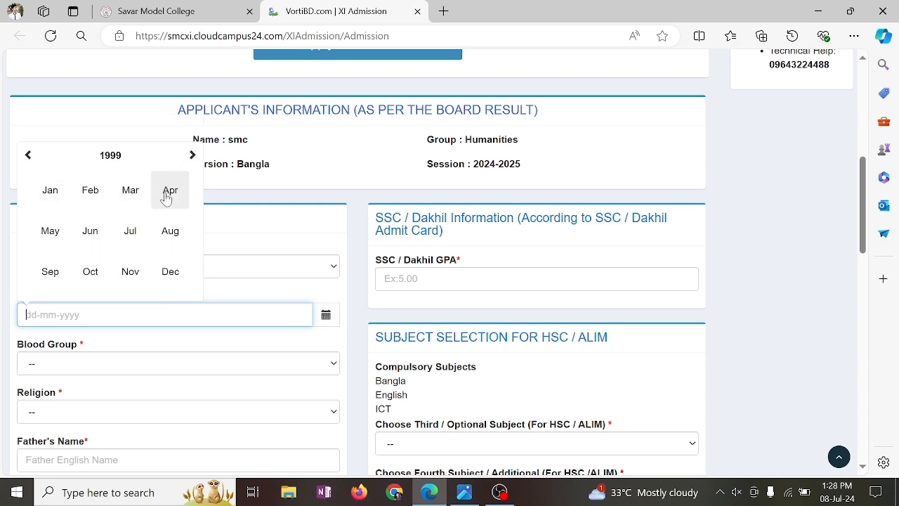
{"action": "left_click", "coordinate": [90, 191]}
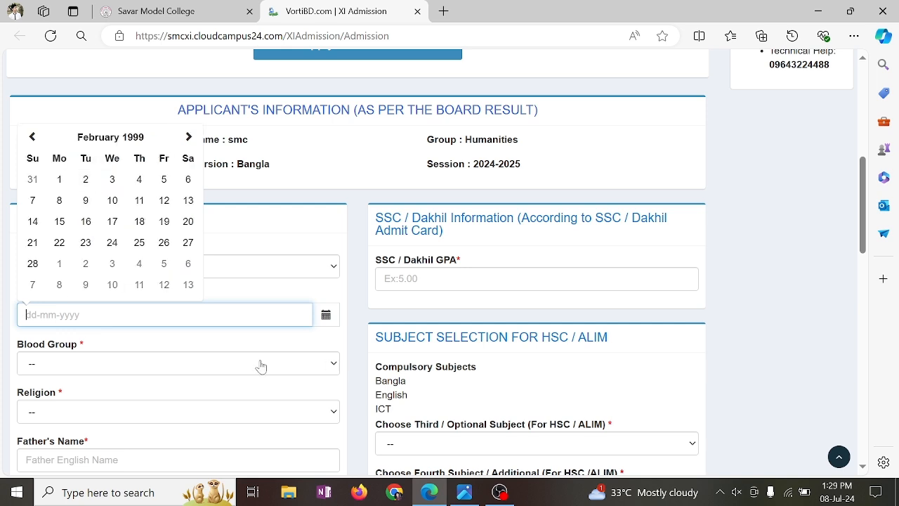
{"action": "left_click", "coordinate": [113, 222]}
{"action": "left_click", "coordinate": [129, 373]}
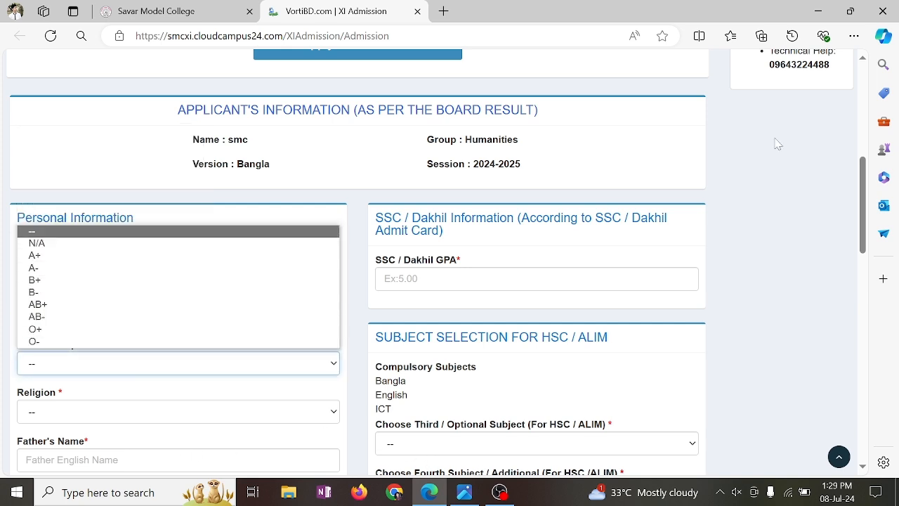
Set the blood group to AB+ and the religion to Islam
{"action": "left_click", "coordinate": [36, 246]}
{"action": "left_click", "coordinate": [80, 378]}
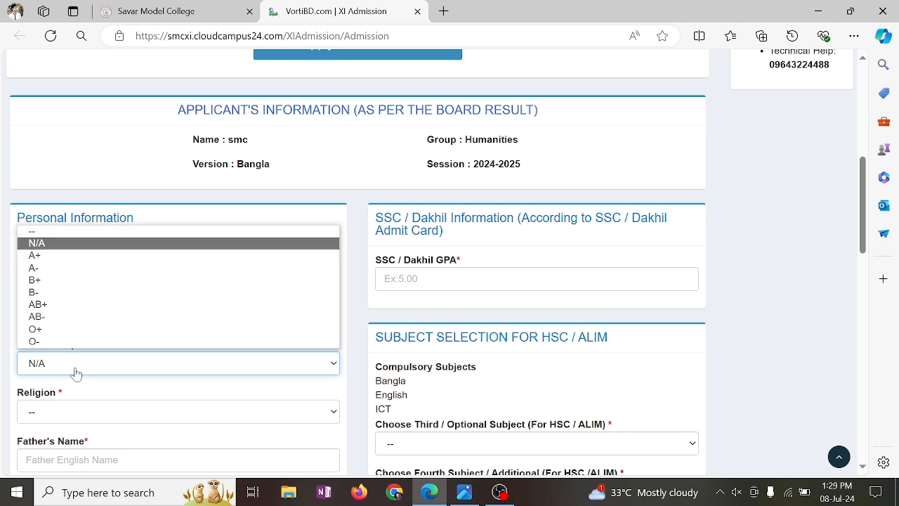
{"action": "left_click", "coordinate": [43, 304]}
{"action": "scroll", "coordinate": [43, 267], "scroll_direction": "down", "scroll_amount": 2}
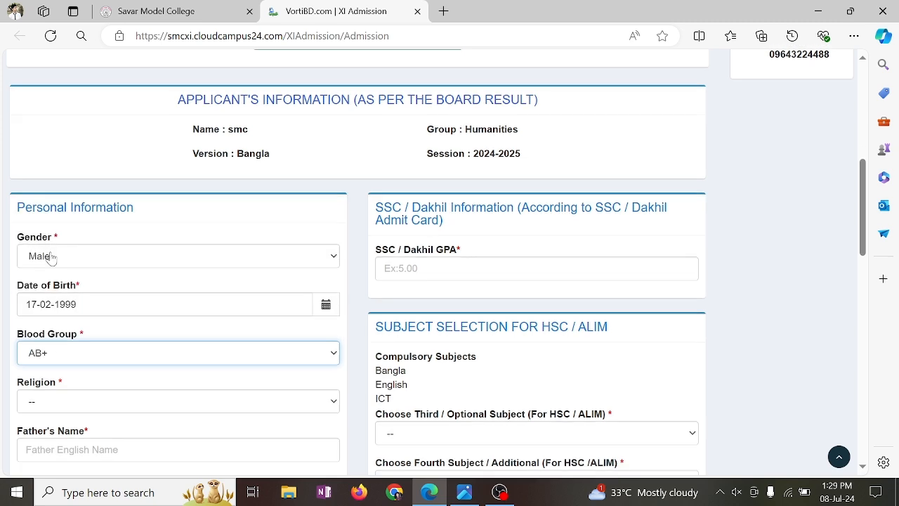
{"action": "left_click", "coordinate": [42, 272]}
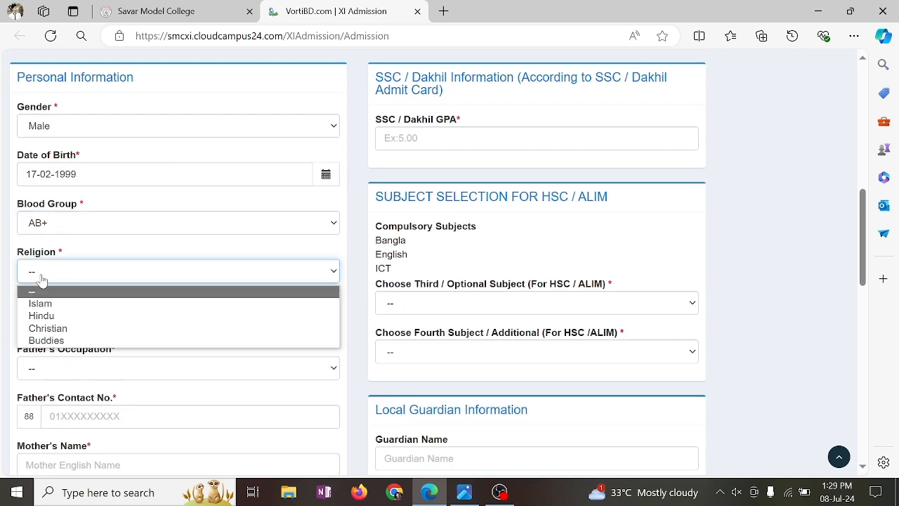
{"action": "left_click", "coordinate": [49, 309]}
Enter the father's name and set his occupation to Business
{"action": "left_click", "coordinate": [48, 319]}
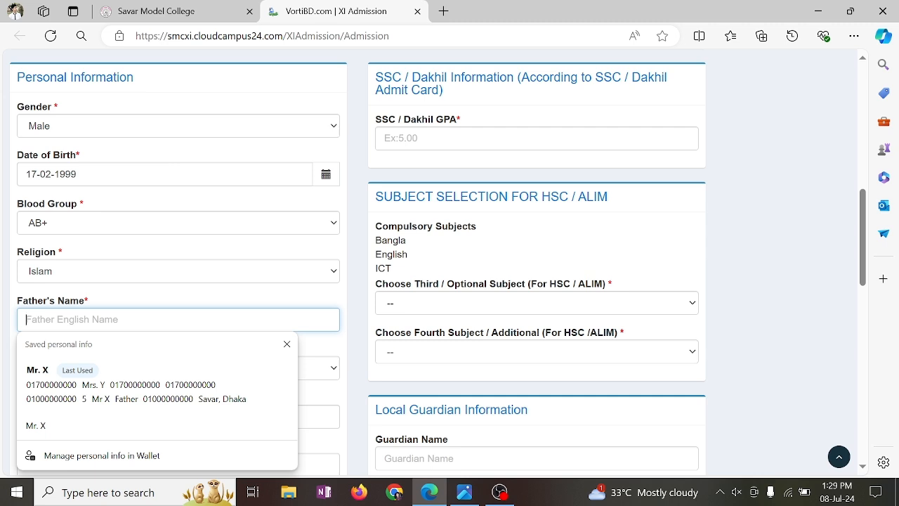
{"action": "type", "text": "Mr."}
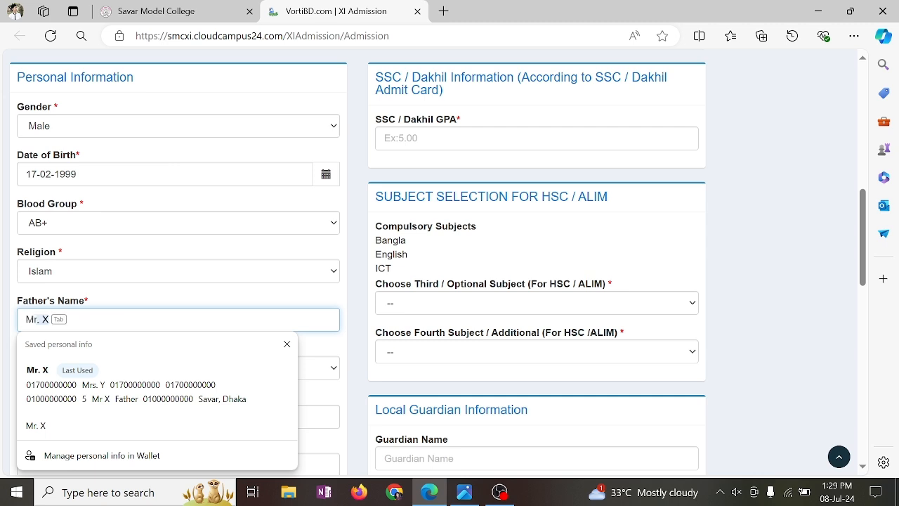
{"action": "key", "text": "BackSpace"}
{"action": "type", "text": "x"}
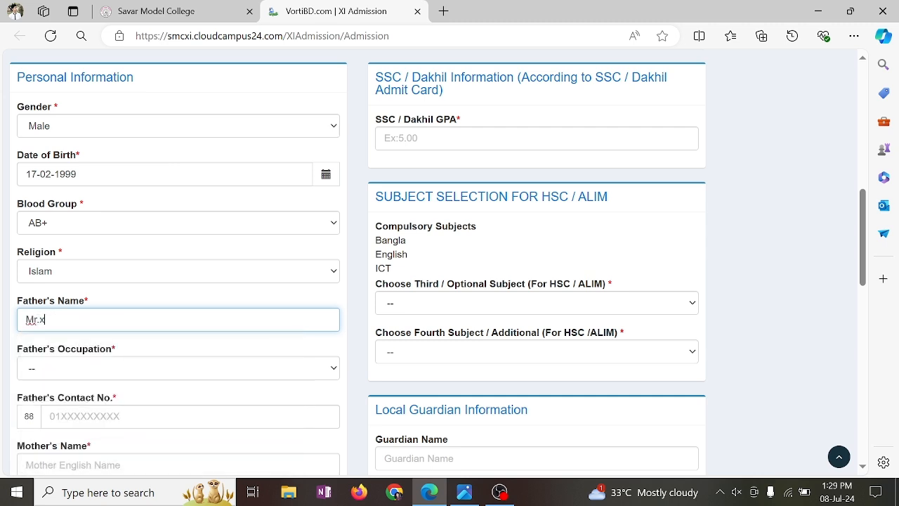
{"action": "key", "text": "BackSpace"}
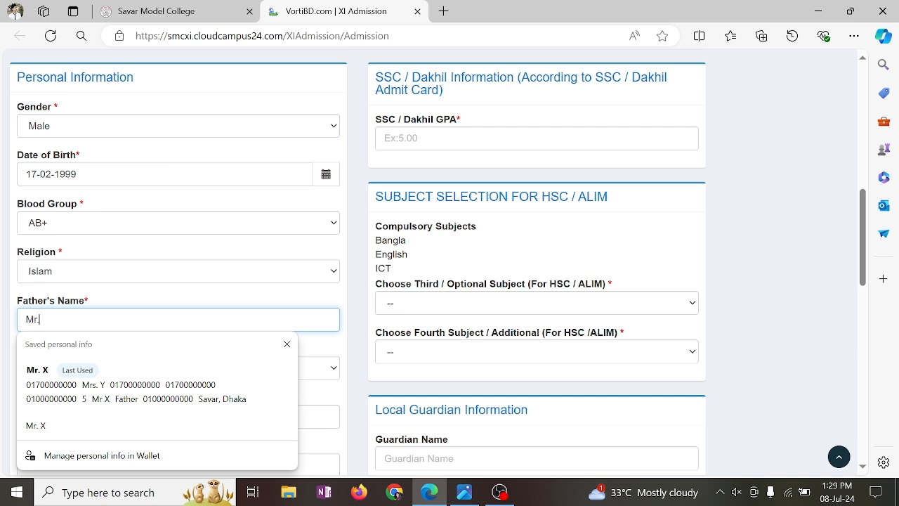
{"action": "key", "text": "Tab"}
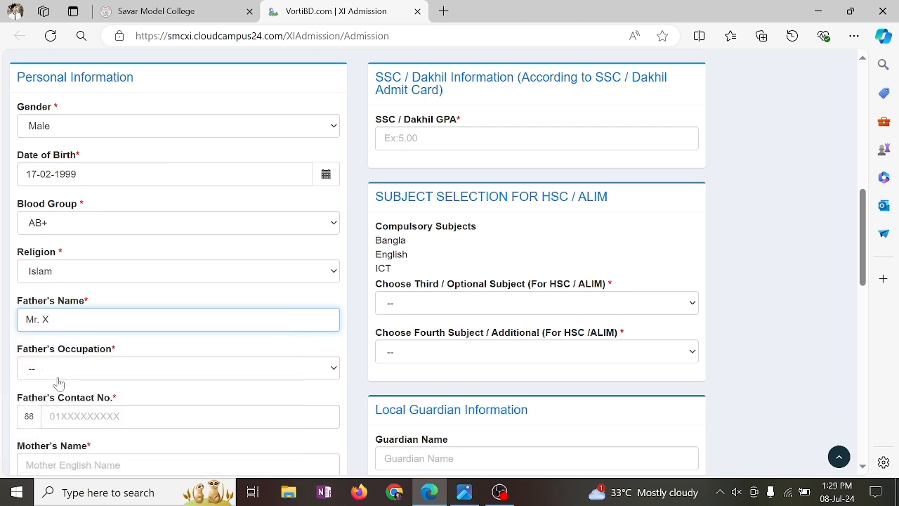
{"action": "left_click", "coordinate": [56, 372]}
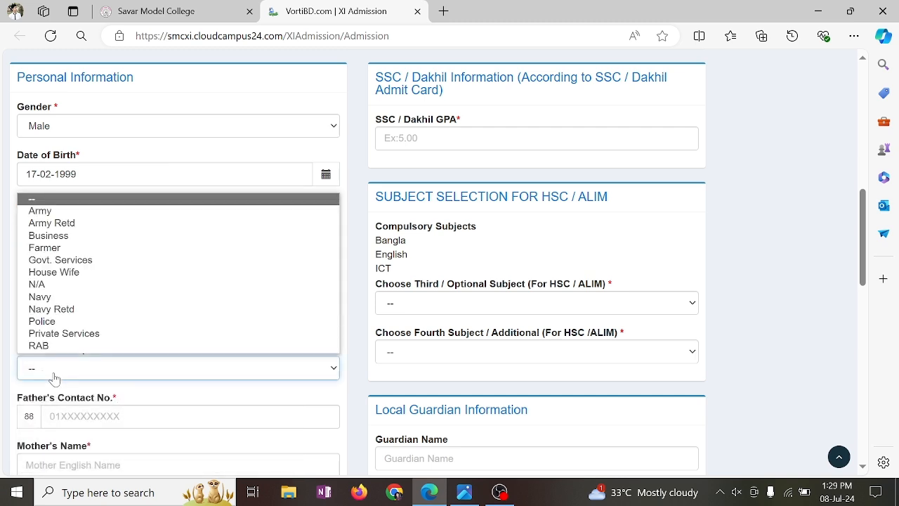
{"action": "left_click", "coordinate": [46, 240]}
{"action": "scroll", "coordinate": [125, 317], "scroll_direction": "down", "scroll_amount": 1}
Enter the father's contact number, correcting the mistyped first character
{"action": "left_click", "coordinate": [116, 344]}
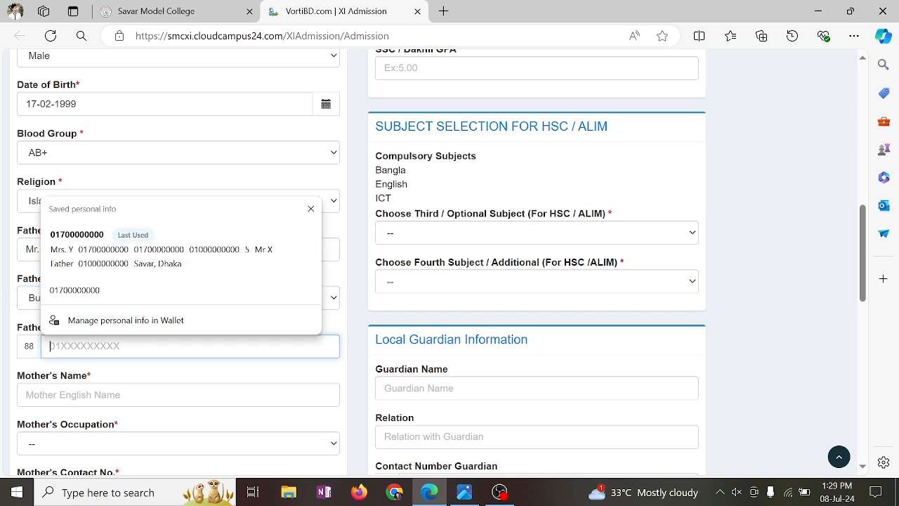
{"action": "type", "text": "o1"}
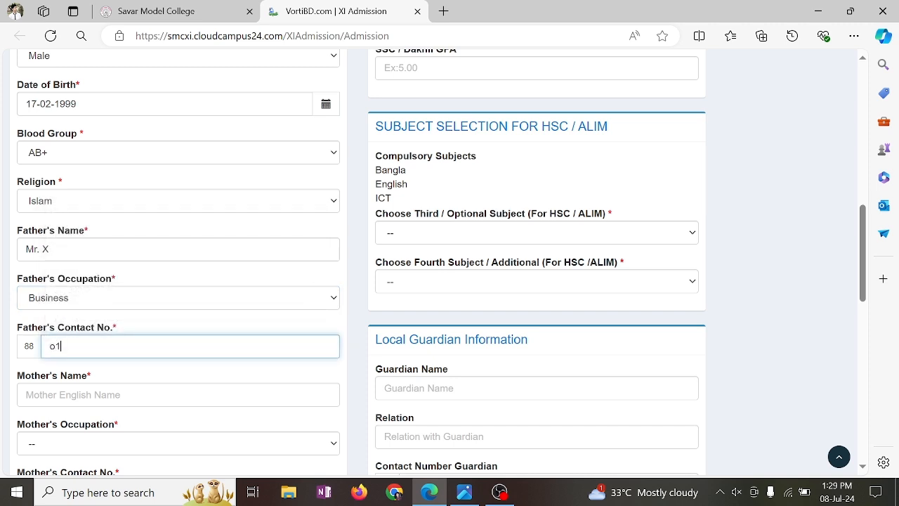
{"action": "type", "text": "000000000"}
{"action": "key", "text": "BackSpace"}
{"action": "type", "text": "0"}
Fill in the mother's name and set her occupation to House Wife
{"action": "left_click", "coordinate": [141, 395]}
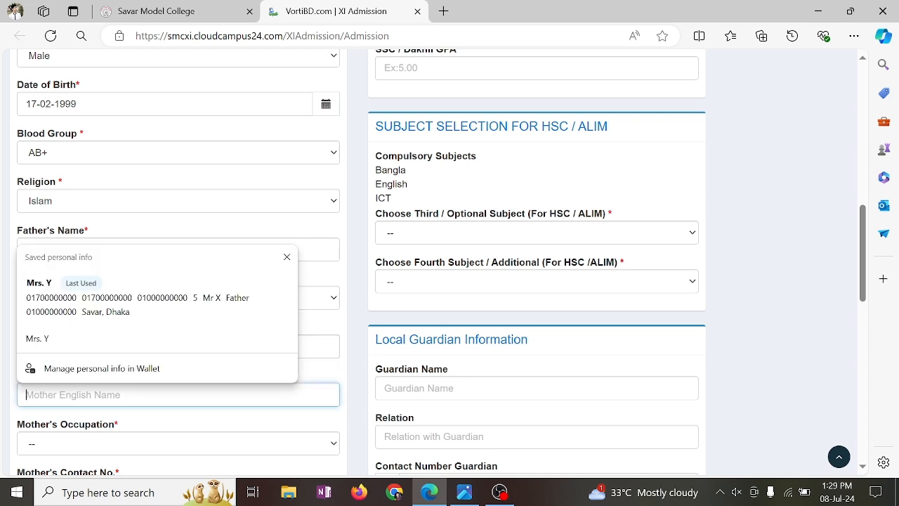
{"action": "type", "text": "Mrs."}
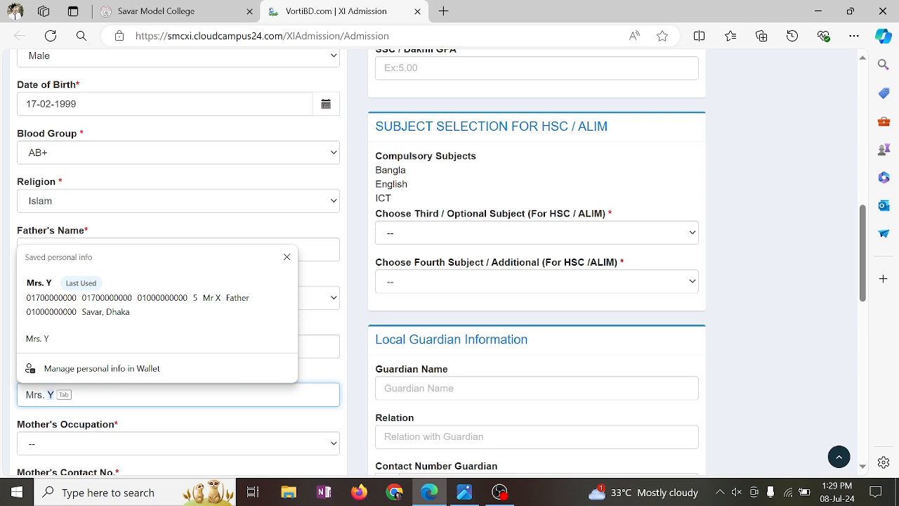
{"action": "key", "text": "Tab"}
{"action": "key", "text": "BackSpace"}
{"action": "type", "text": "Y"}
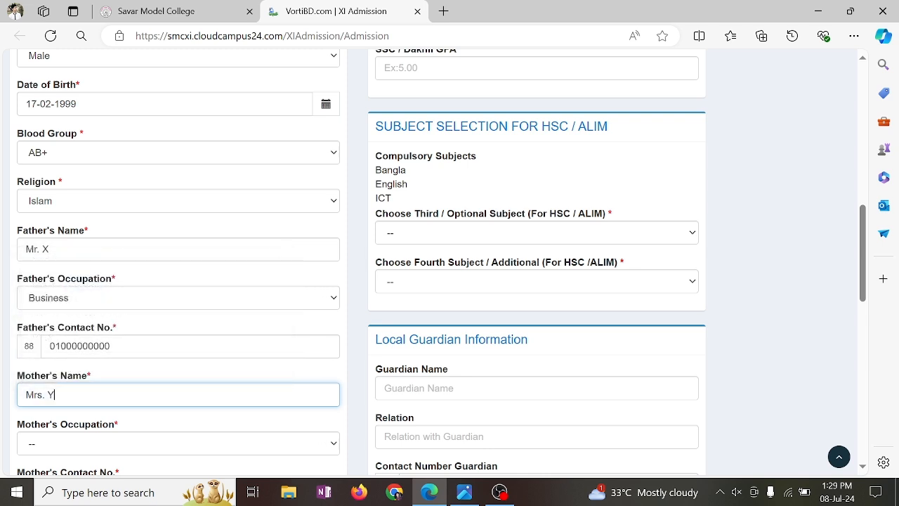
{"action": "left_click", "coordinate": [53, 446]}
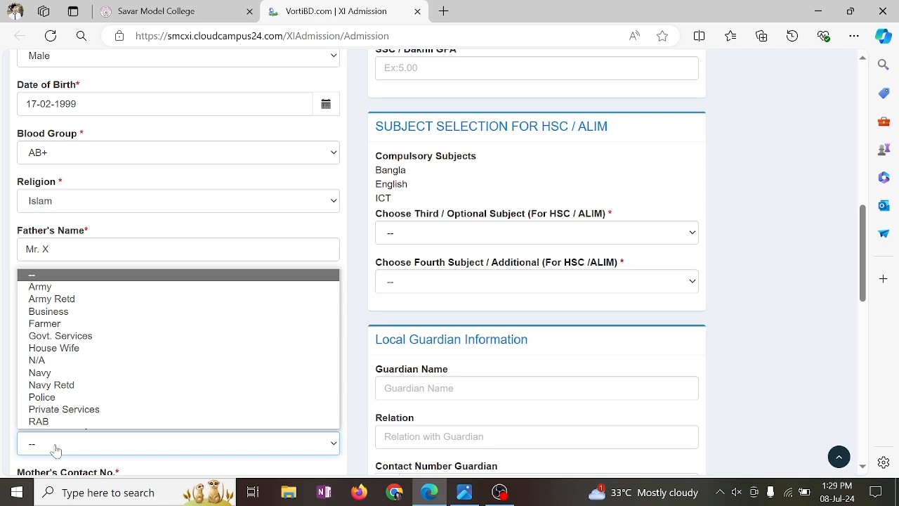
{"action": "left_click", "coordinate": [53, 348]}
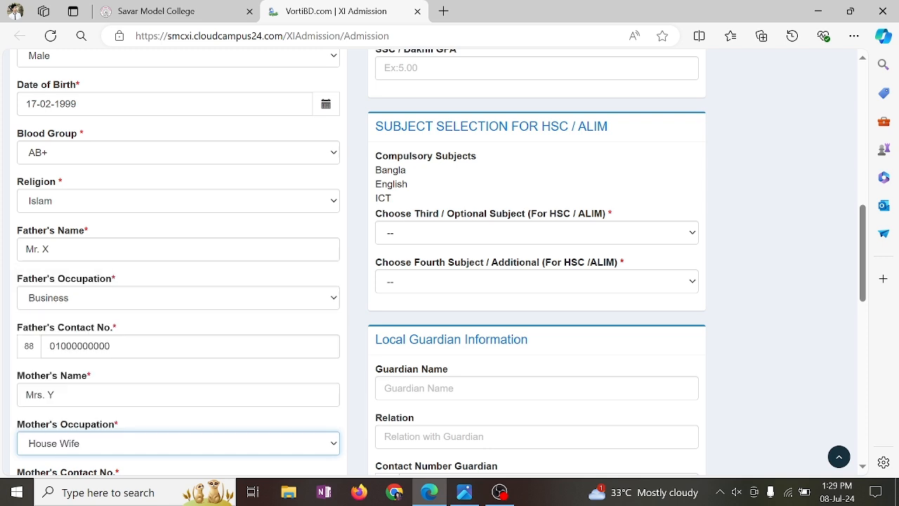
Enter the mother's contact number
{"action": "scroll", "coordinate": [53, 350], "scroll_direction": "down", "scroll_amount": 2}
{"action": "left_click", "coordinate": [56, 351]}
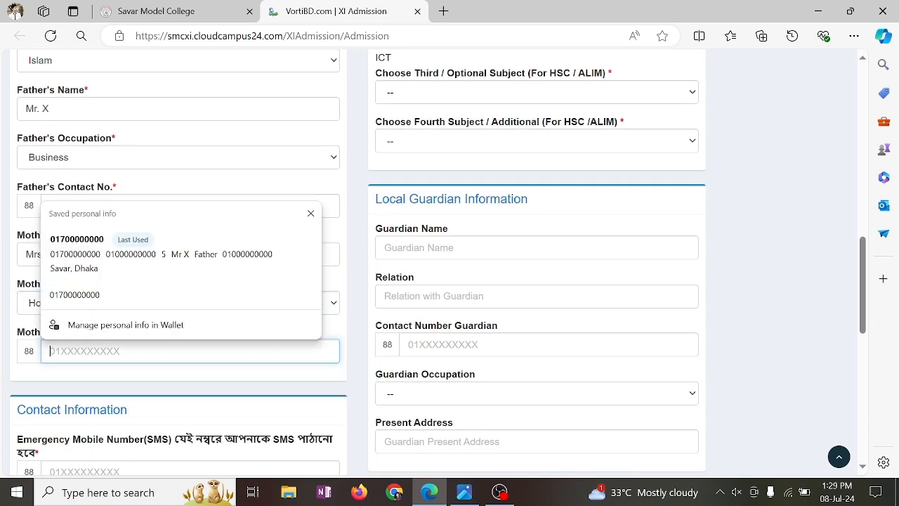
{"action": "type", "text": "01000000000"}
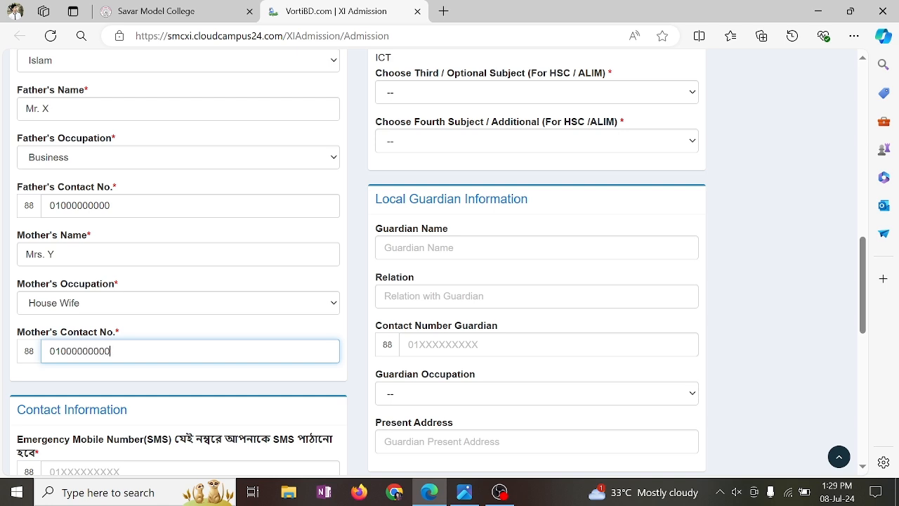
{"action": "scroll", "coordinate": [56, 350], "scroll_direction": "down", "scroll_amount": 2}
Enter the emergency mobile number and accept the suggested mobile number
{"action": "left_click", "coordinate": [57, 331]}
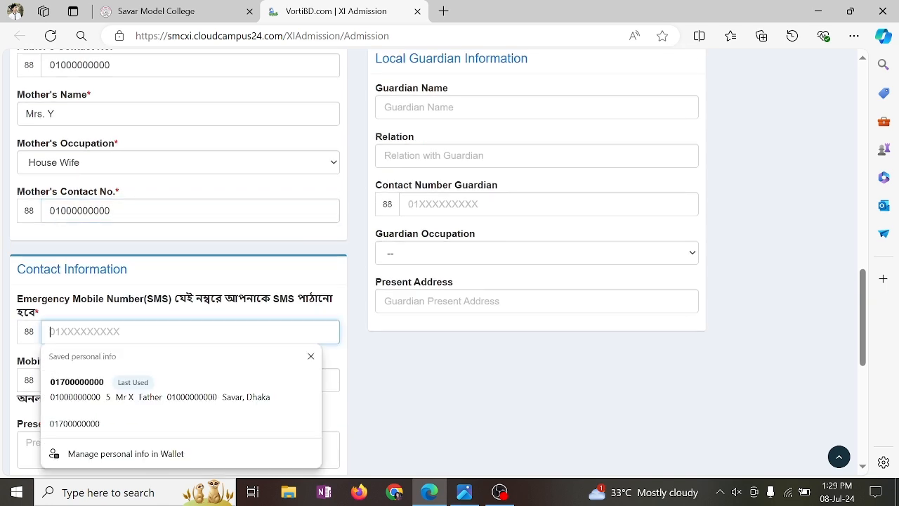
{"action": "type", "text": "01000000000"}
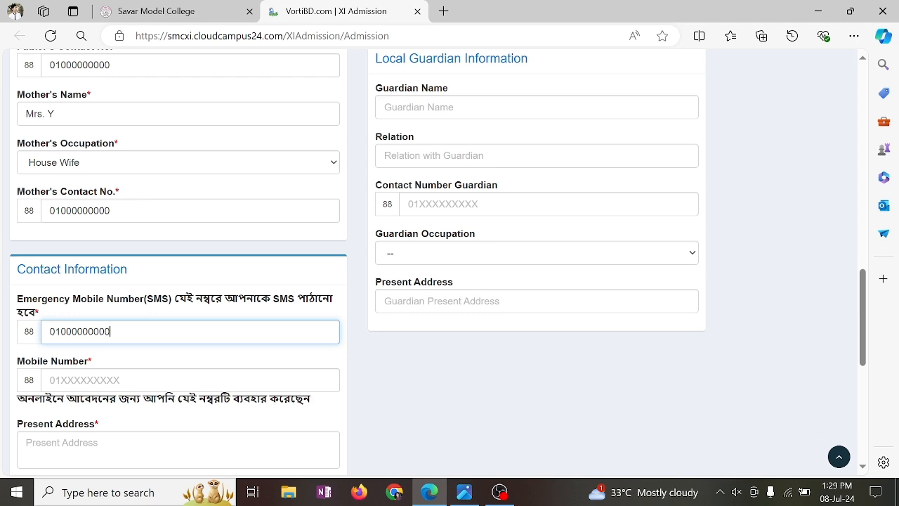
{"action": "left_click", "coordinate": [71, 379]}
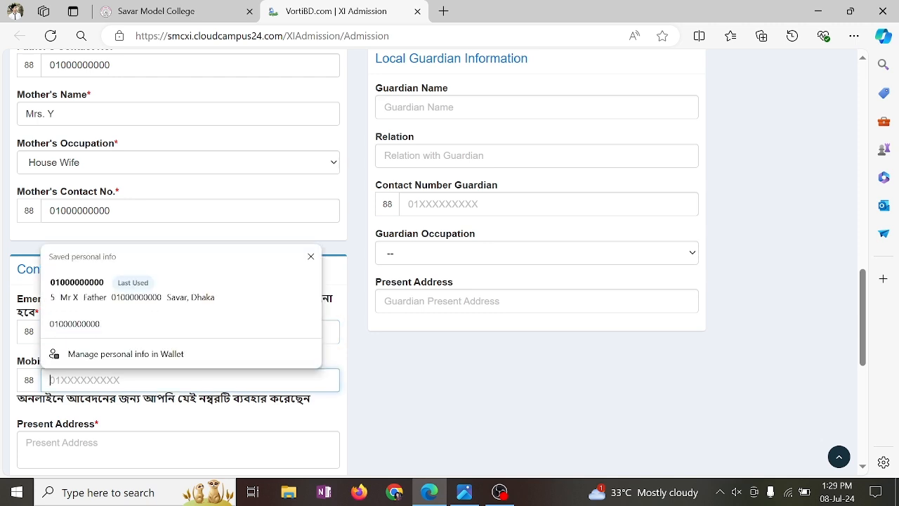
{"action": "type", "text": "0"}
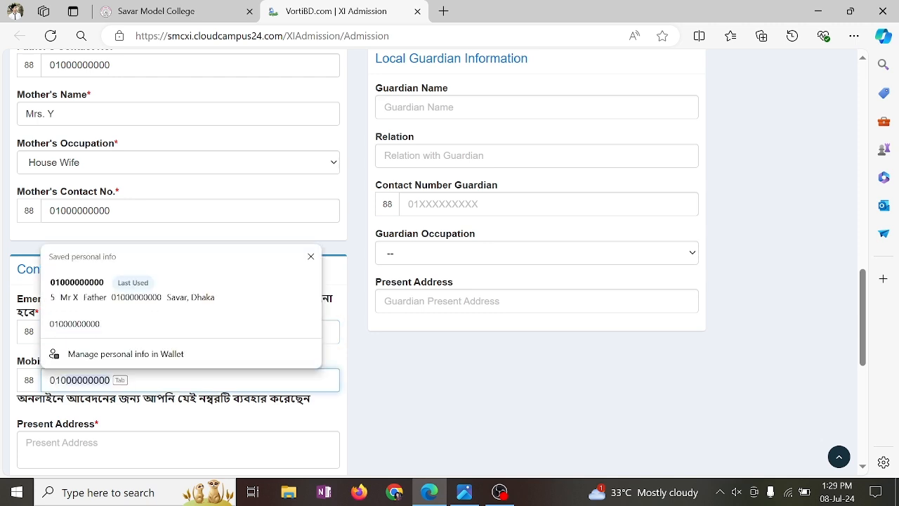
{"action": "key", "text": "Tab"}
{"action": "key", "text": "Tab"}
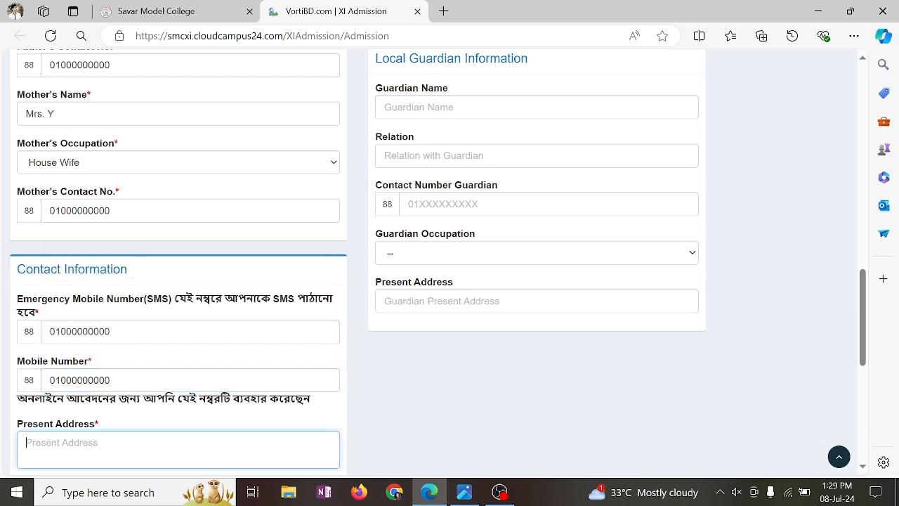
Enter the present address with corrected spelling, then the permanent address
{"action": "type", "text": "Savar,"}
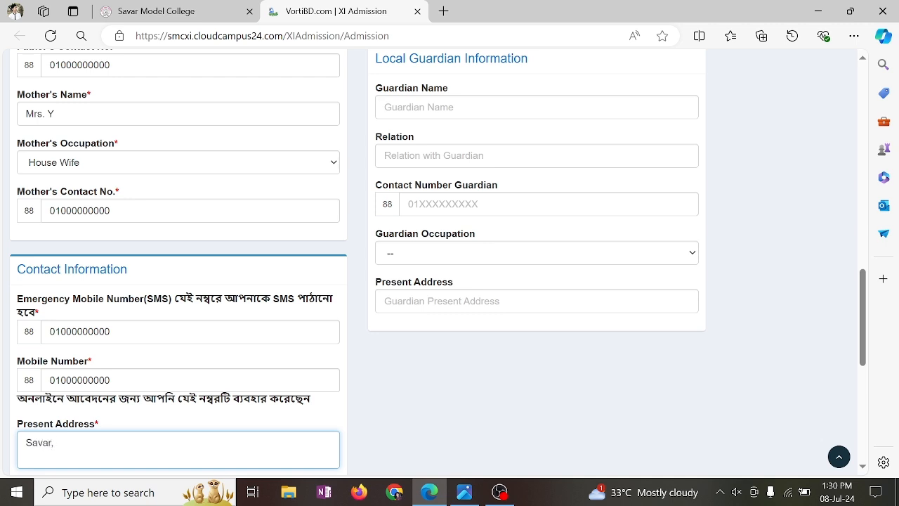
{"action": "type", "text": "Dhaka"}
{"action": "right_click", "coordinate": [56, 443]}
{"action": "left_click", "coordinate": [60, 397]}
{"action": "scroll", "coordinate": [178, 281], "scroll_direction": "down", "scroll_amount": 3}
{"action": "key", "text": "Tab"}
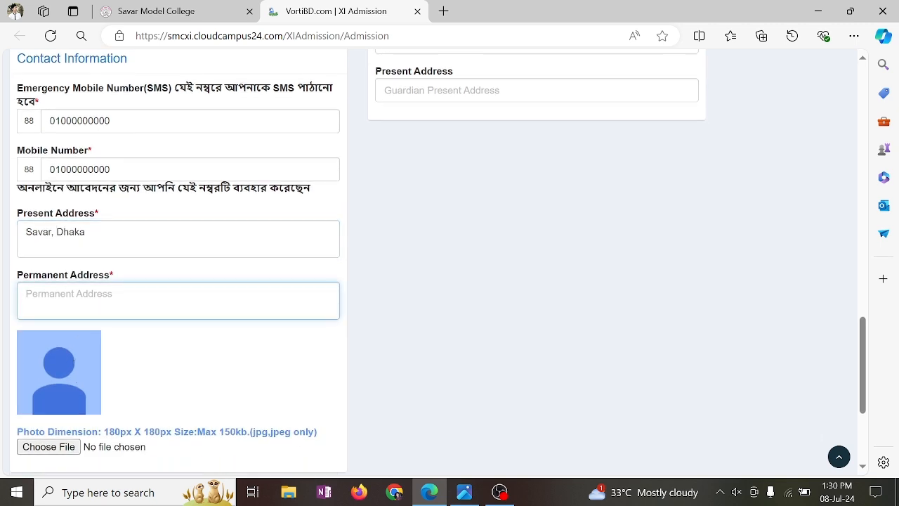
{"action": "type", "text": "Dhaka"}
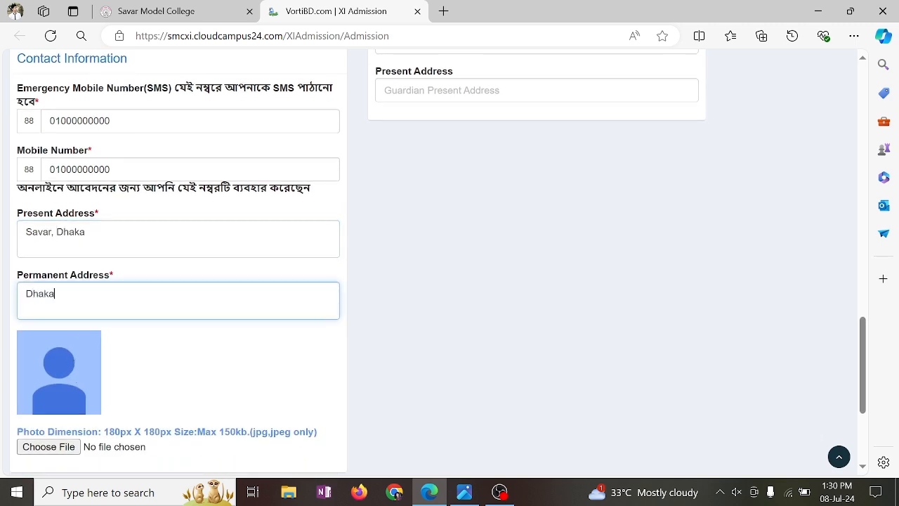
{"action": "left_click", "coordinate": [107, 435]}
{"action": "left_click_drag", "start_coordinate": [106, 435], "coordinate": [320, 440]}
{"action": "left_click", "coordinate": [318, 407]}
Enter 4.59 in the SSC / Dakhil GPA field, replacing the stray 5
{"action": "scroll", "coordinate": [514, 361], "scroll_direction": "up", "scroll_amount": 8}
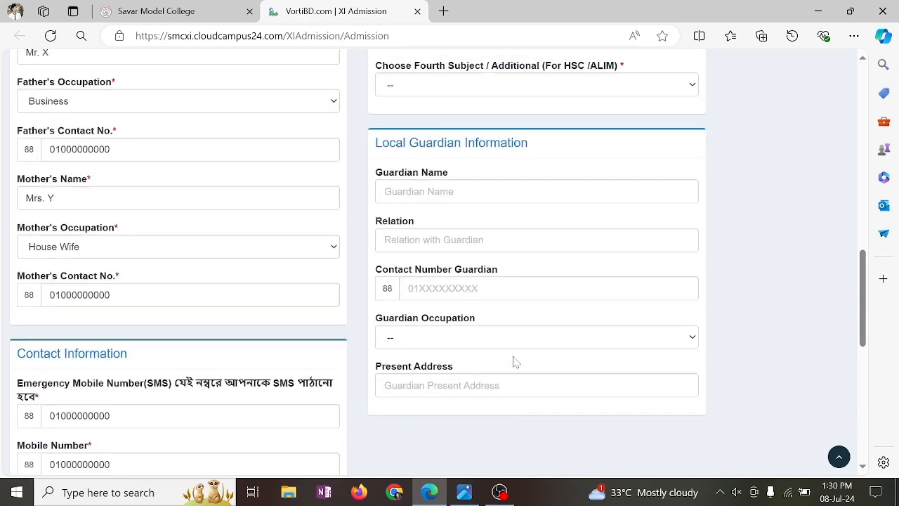
{"action": "scroll", "coordinate": [495, 293], "scroll_direction": "up", "scroll_amount": 2}
{"action": "left_click", "coordinate": [449, 278]}
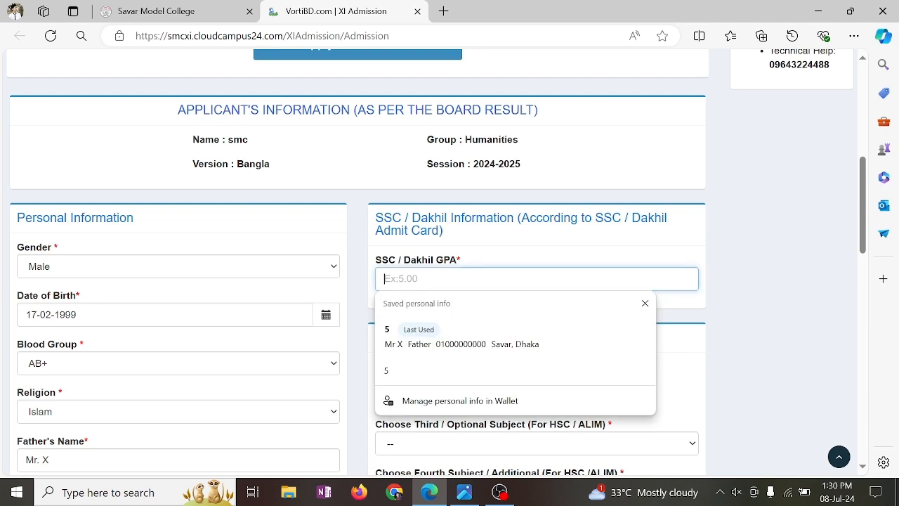
{"action": "type", "text": "5"}
{"action": "key", "text": "BackSpace"}
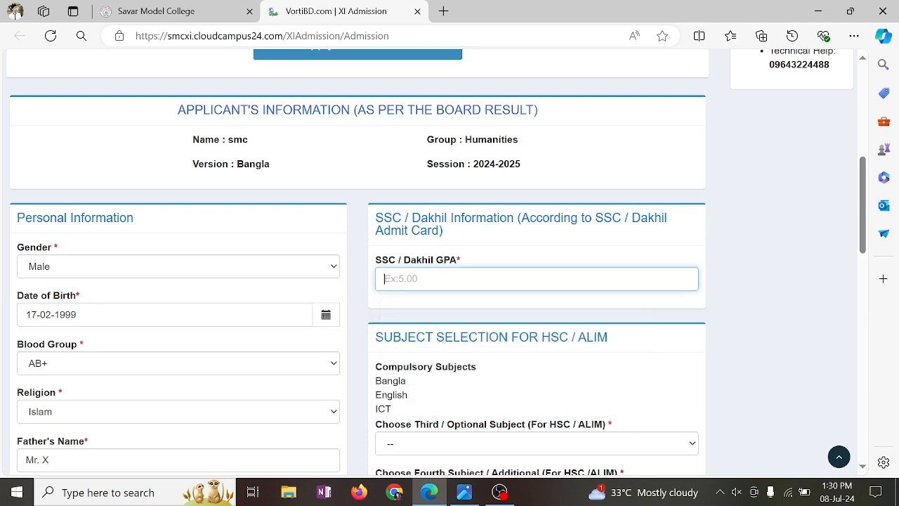
{"action": "type", "text": "4.59"}
{"action": "left_click", "coordinate": [458, 389]}
{"action": "scroll", "coordinate": [453, 379], "scroll_direction": "down", "scroll_amount": 3}
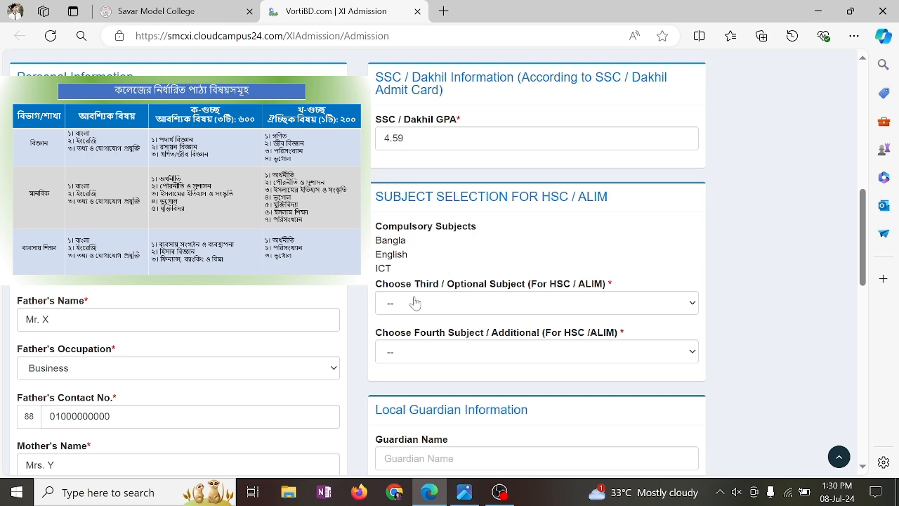
Choose Geography as the third subject and Statistics as the fourth, after dismissing the duplicate-subject warning
{"action": "left_click", "coordinate": [412, 302]}
{"action": "left_click", "coordinate": [413, 339]}
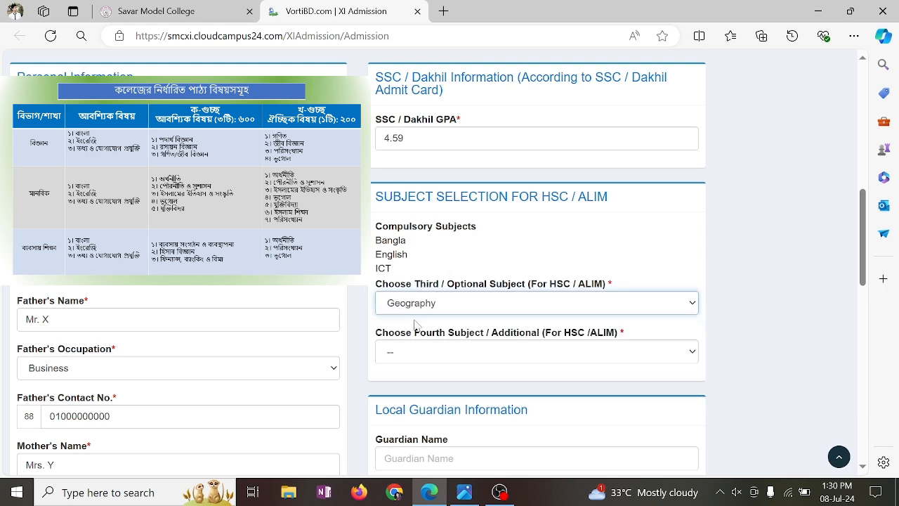
{"action": "left_click", "coordinate": [413, 351]}
{"action": "left_click", "coordinate": [397, 384]}
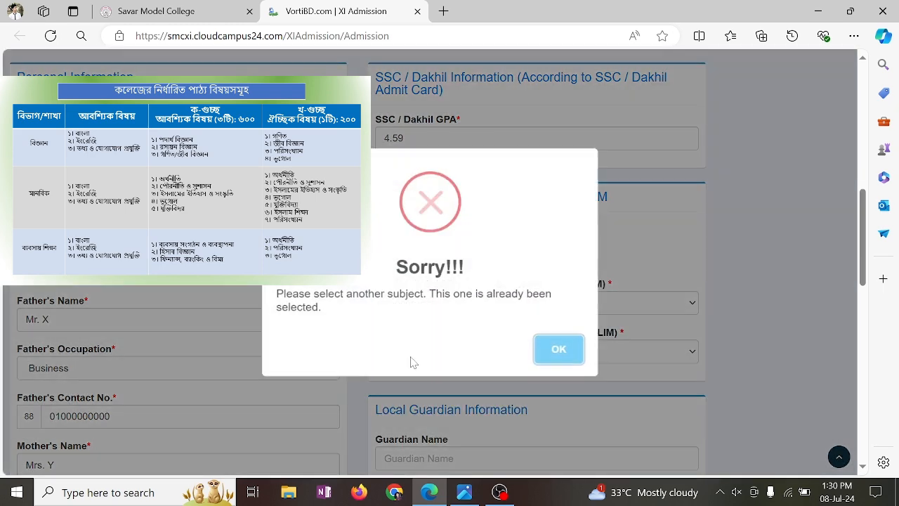
{"action": "left_click", "coordinate": [558, 347]}
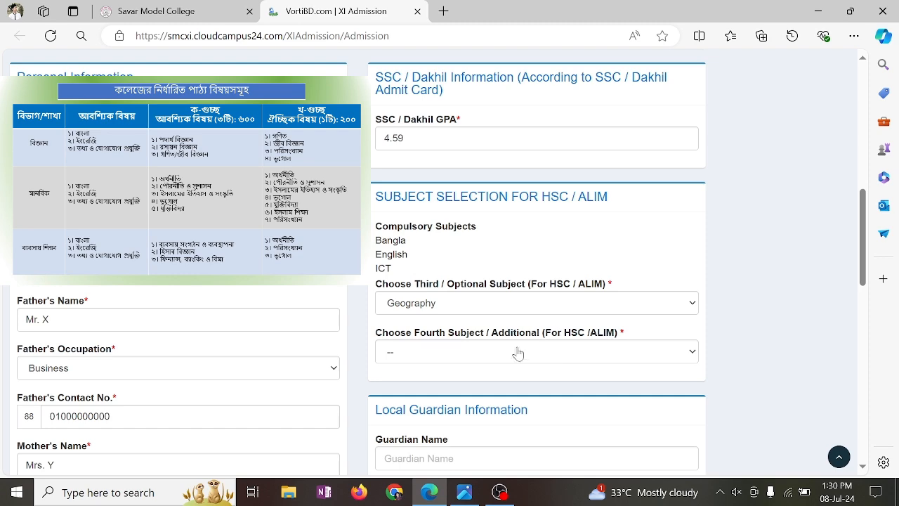
{"action": "left_click", "coordinate": [398, 360]}
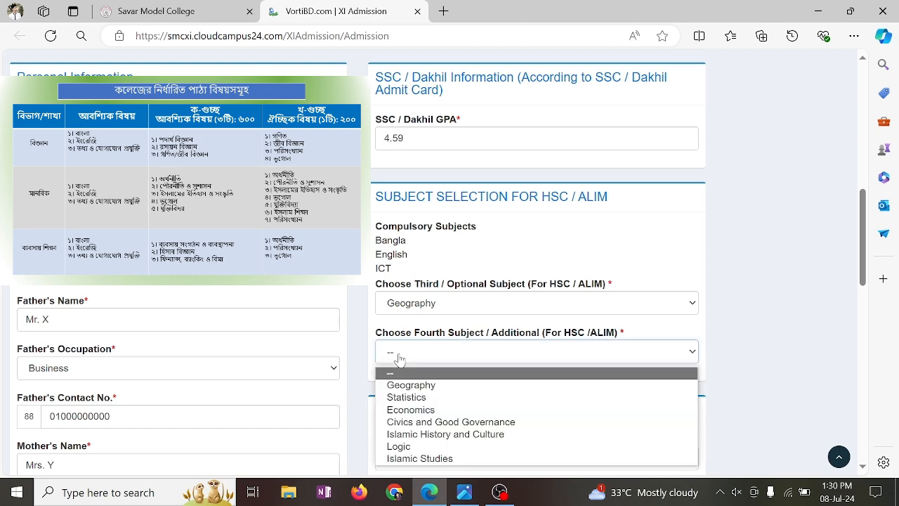
{"action": "left_click", "coordinate": [413, 397]}
{"action": "scroll", "coordinate": [413, 406], "scroll_direction": "down", "scroll_amount": 2}
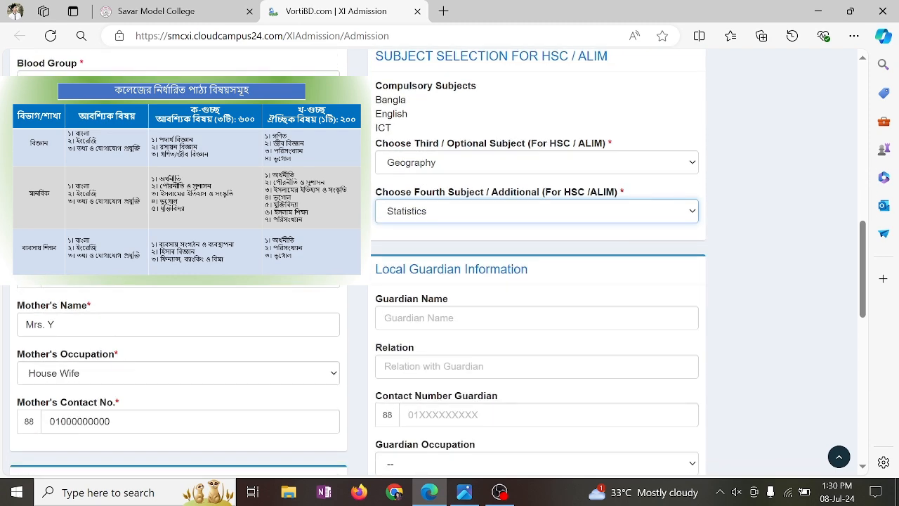
Enter the local guardian's name, removing the stray extra letter
{"action": "left_click", "coordinate": [418, 317]}
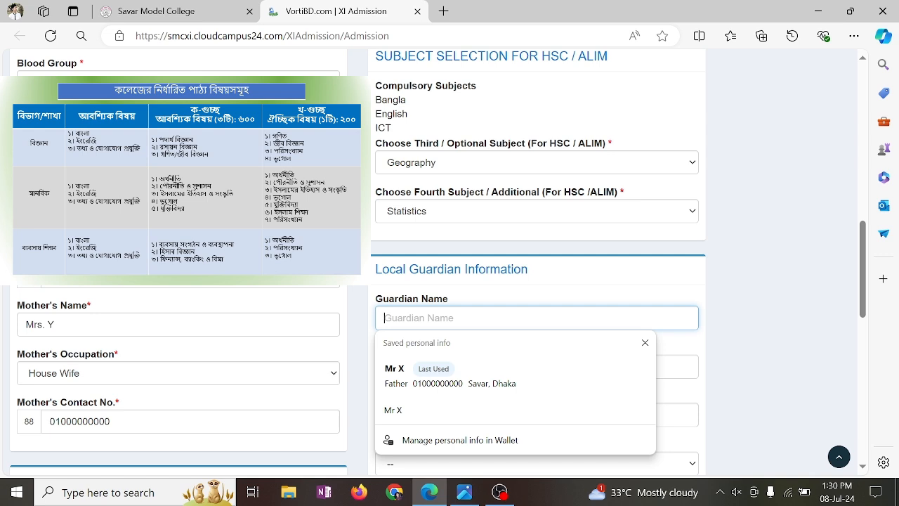
{"action": "type", "text": "mr"}
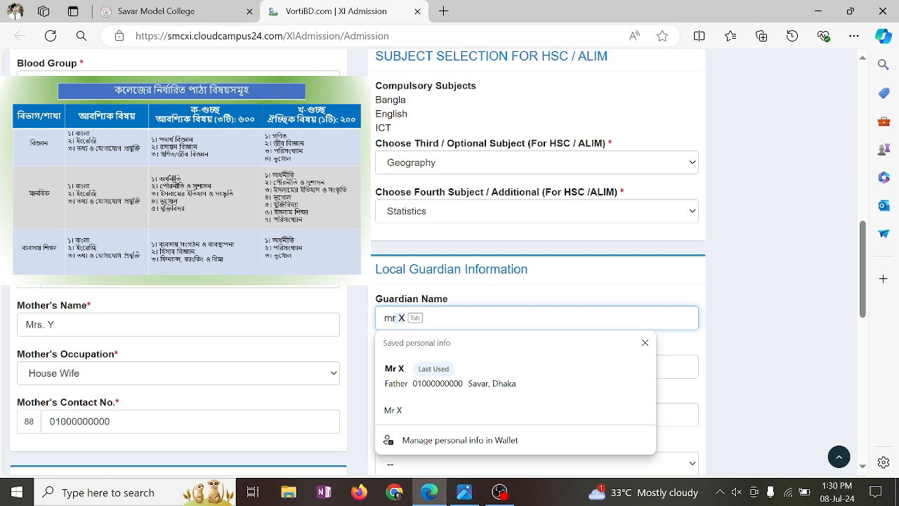
{"action": "key", "text": "BackSpace"}
{"action": "type", "text": "Mr"}
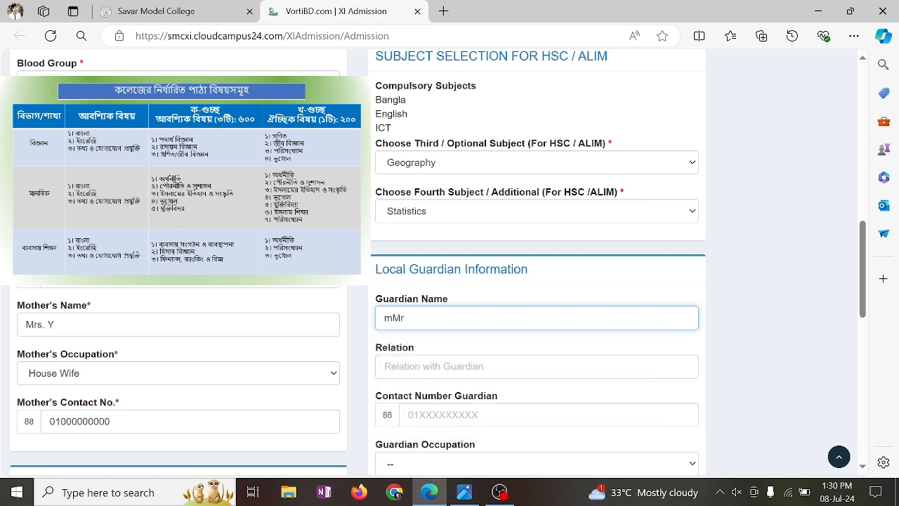
{"action": "type", "text": ". P"}
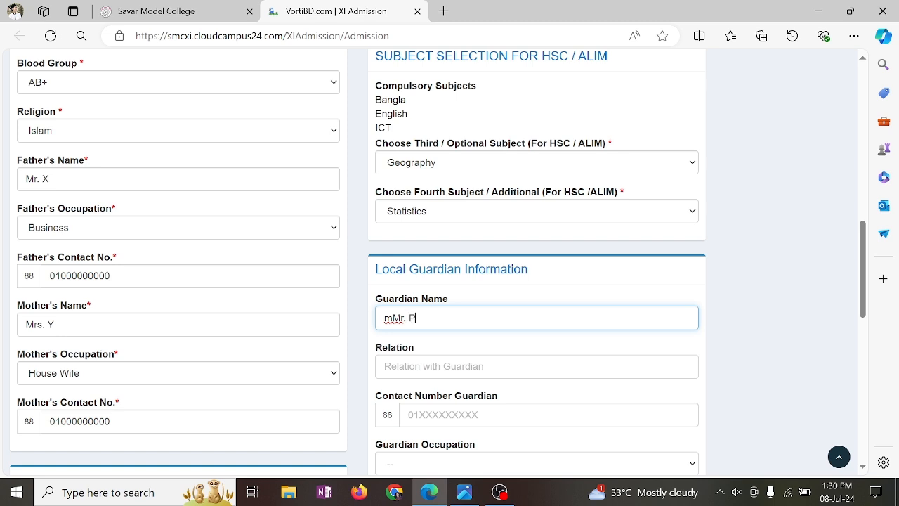
{"action": "key", "text": "Left"}
{"action": "key", "text": "Left"}
{"action": "key", "text": "Left"}
{"action": "key", "text": "Left"}
{"action": "key", "text": "Left"}
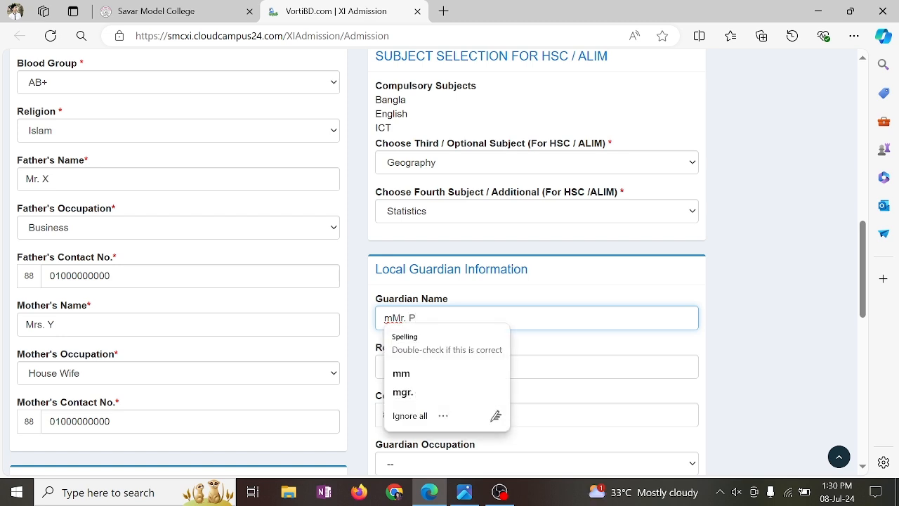
{"action": "key", "text": "BackSpace"}
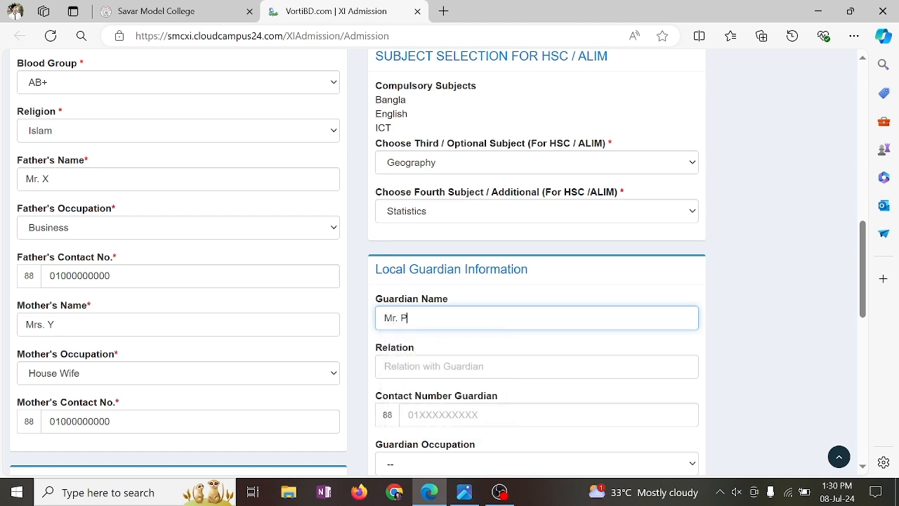
Set the guardian's relation to Father using the spelling suggestion
{"action": "left_click", "coordinate": [414, 368]}
{"action": "type", "text": "fAT"}
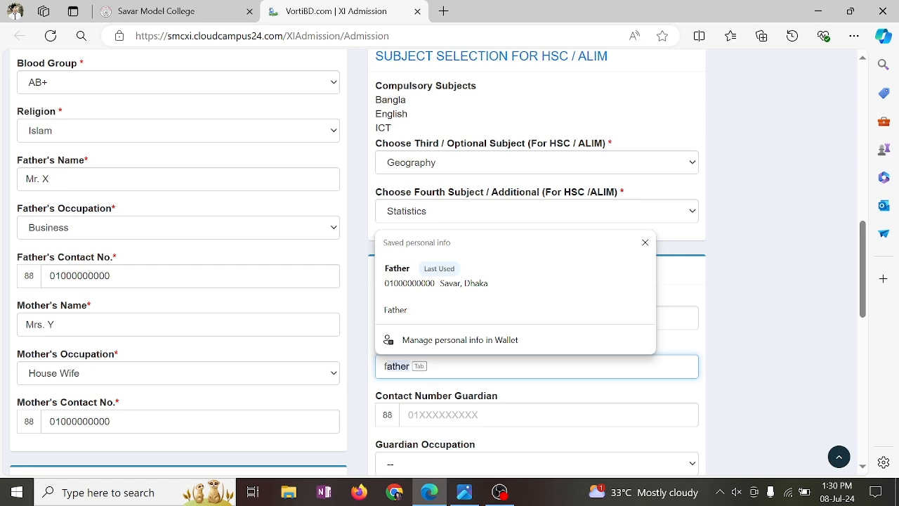
{"action": "key", "text": "BackSpace"}
{"action": "key", "text": "BackSpace"}
{"action": "key", "text": "BackSpace"}
{"action": "type", "text": "f"}
{"action": "key", "text": "BackSpace"}
{"action": "key", "text": "BackSpace"}
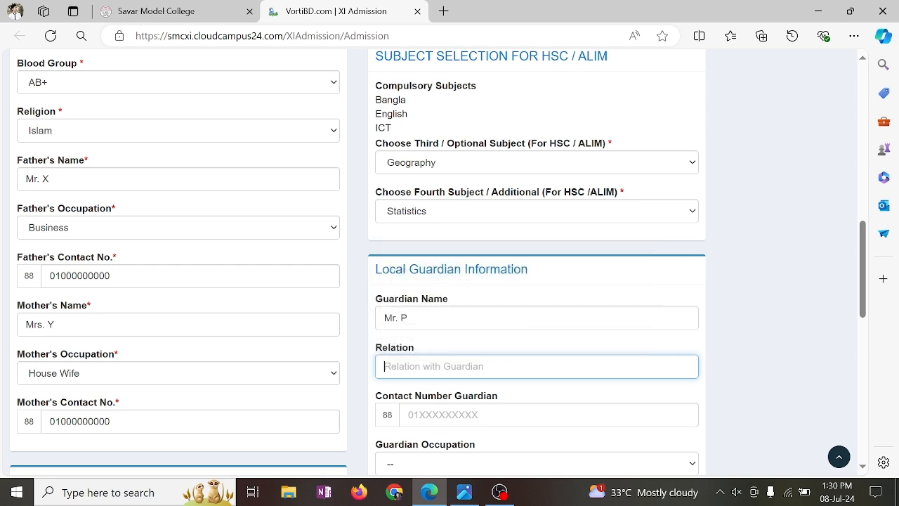
{"action": "type", "text": "Fther"}
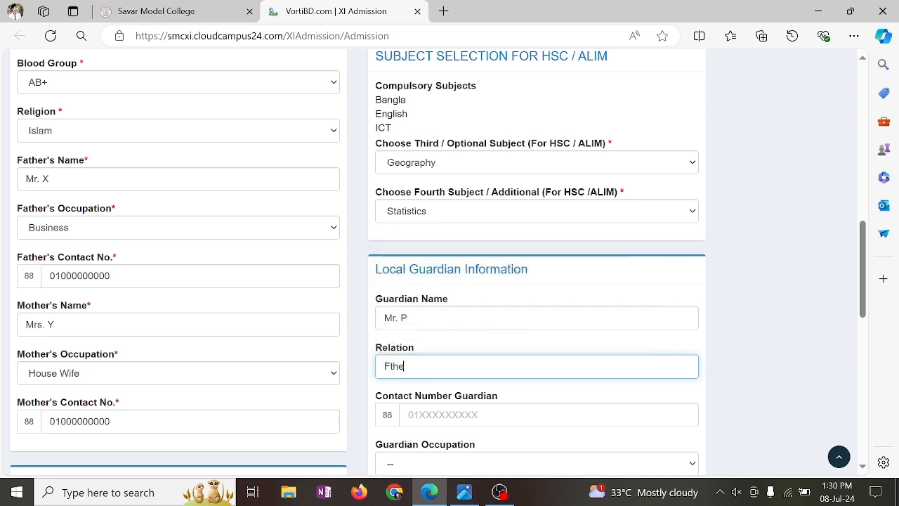
{"action": "right_click", "coordinate": [386, 365]}
{"action": "left_click", "coordinate": [406, 283]}
Autofill the guardian's contact number and present address, and set occupation to Business
{"action": "left_click", "coordinate": [419, 407]}
{"action": "type", "text": "01"}
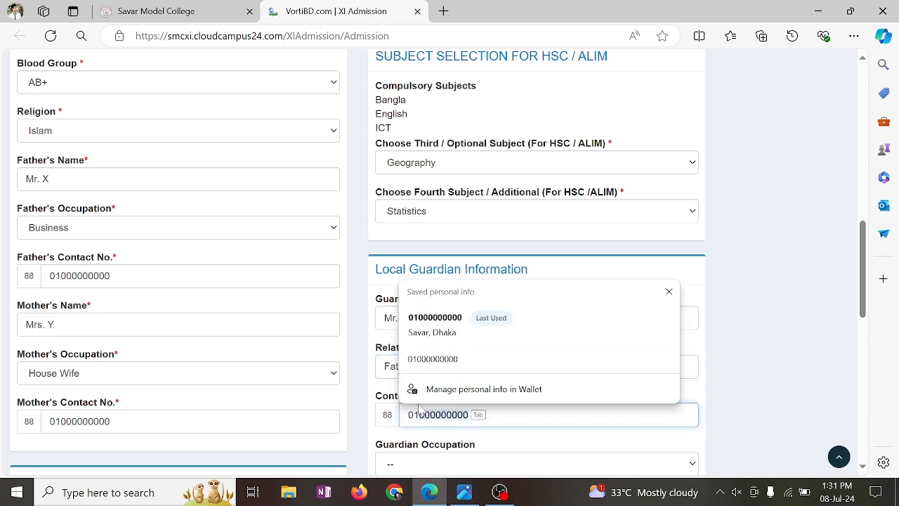
{"action": "key", "text": "Tab"}
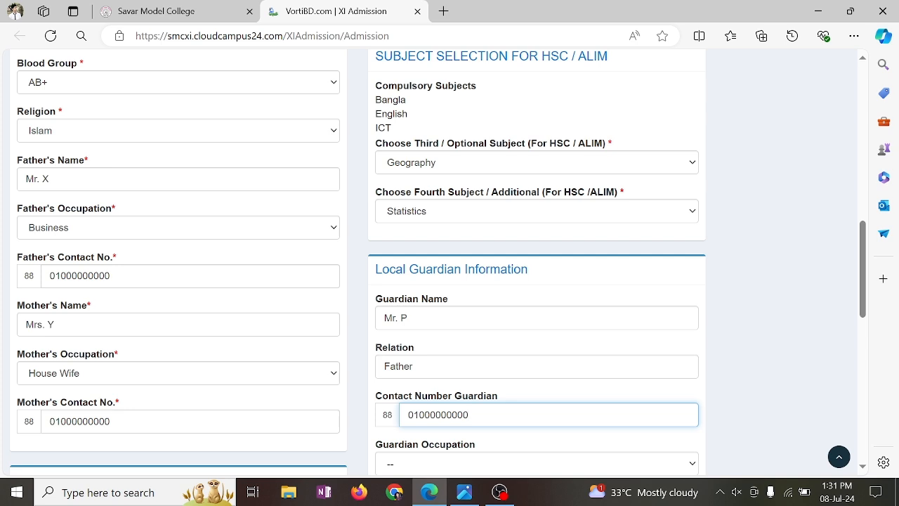
{"action": "scroll", "coordinate": [407, 387], "scroll_direction": "down", "scroll_amount": 2}
{"action": "left_click", "coordinate": [391, 324]}
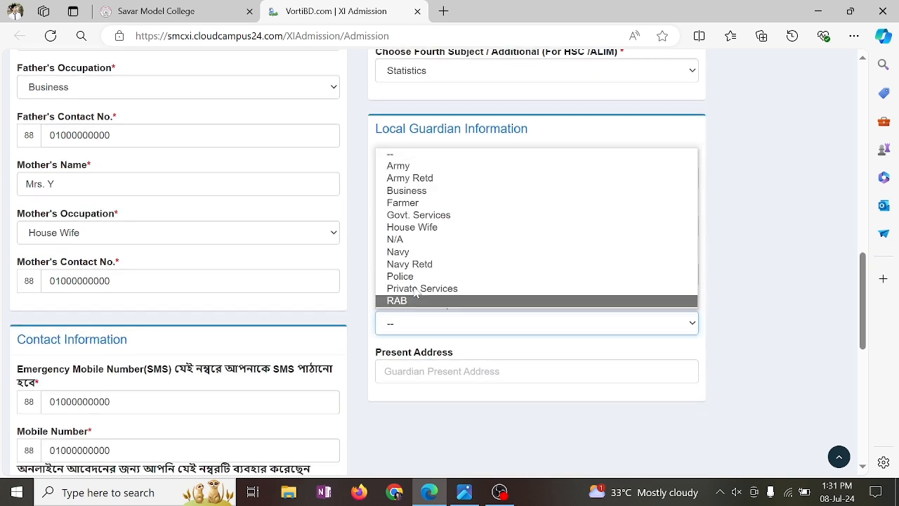
{"action": "left_click", "coordinate": [410, 191]}
{"action": "key", "text": "Tab"}
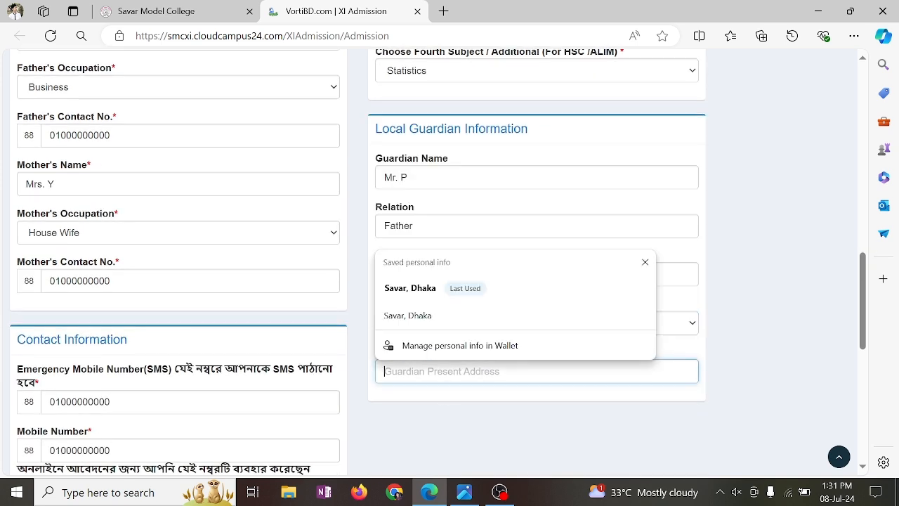
{"action": "key", "text": "Up"}
{"action": "key", "text": "Up"}
{"action": "key", "text": "Return"}
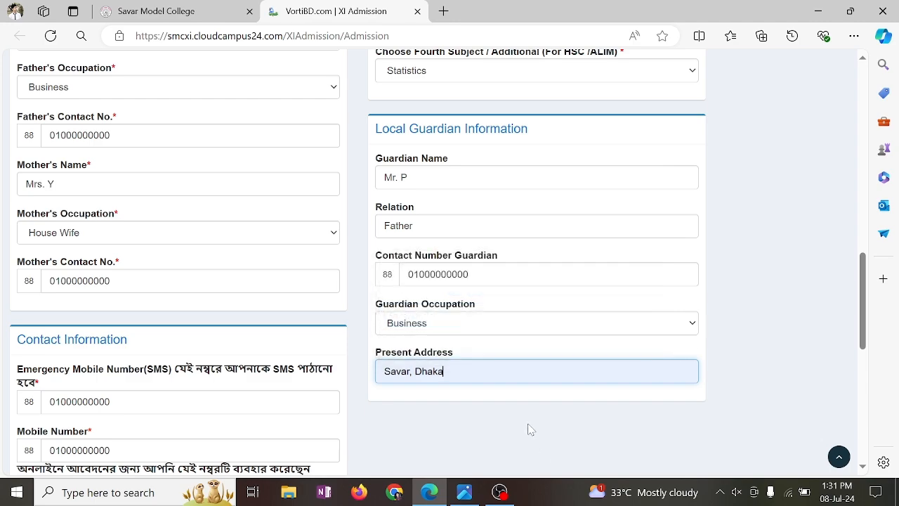
Save the completed form and continue to the payment page showing 5.00 due
{"action": "scroll", "coordinate": [526, 424], "scroll_direction": "up", "scroll_amount": 8}
{"action": "scroll", "coordinate": [527, 424], "scroll_direction": "down", "scroll_amount": 7}
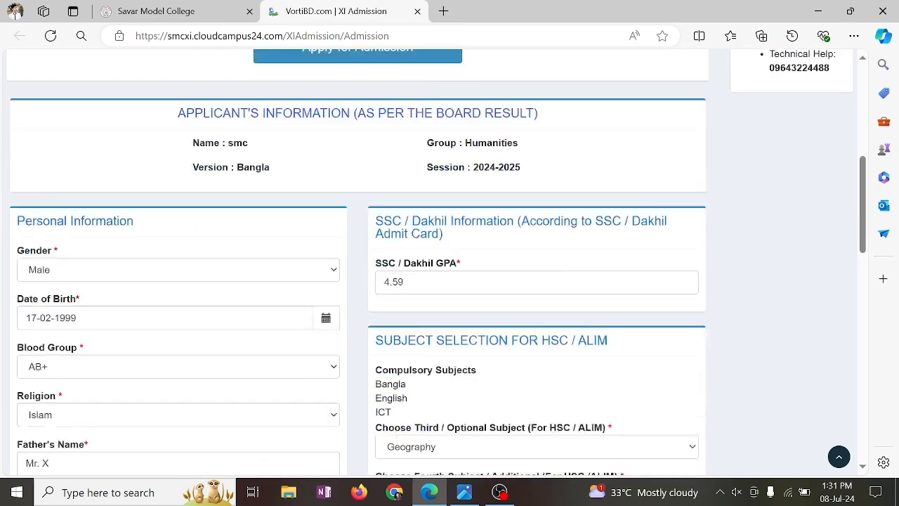
{"action": "scroll", "coordinate": [522, 421], "scroll_direction": "up", "scroll_amount": 3}
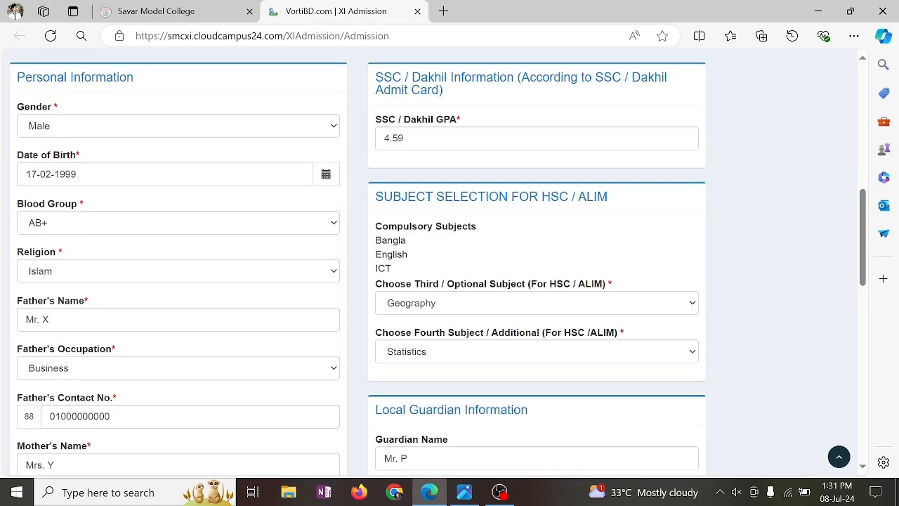
{"action": "scroll", "coordinate": [383, 444], "scroll_direction": "down", "scroll_amount": 4}
{"action": "scroll", "coordinate": [383, 444], "scroll_direction": "down", "scroll_amount": 7}
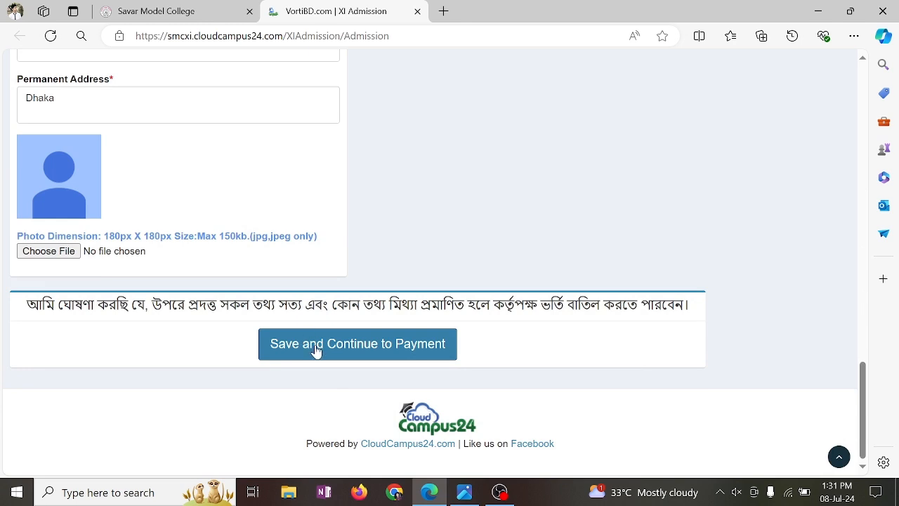
{"action": "left_click", "coordinate": [316, 351]}
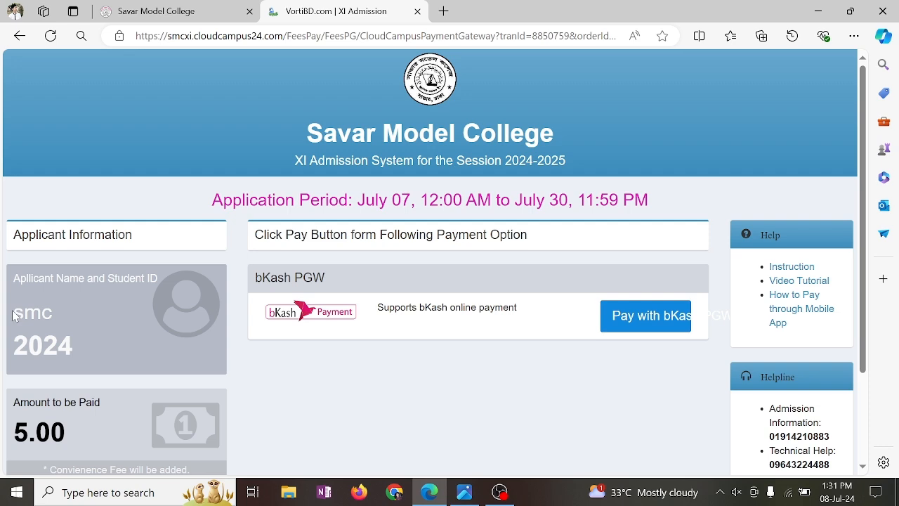
Review the applicant name and student ID, then choose Pay with bKash PGW
{"action": "left_click_drag", "start_coordinate": [15, 316], "coordinate": [58, 317]}
{"action": "left_click", "coordinate": [160, 258]}
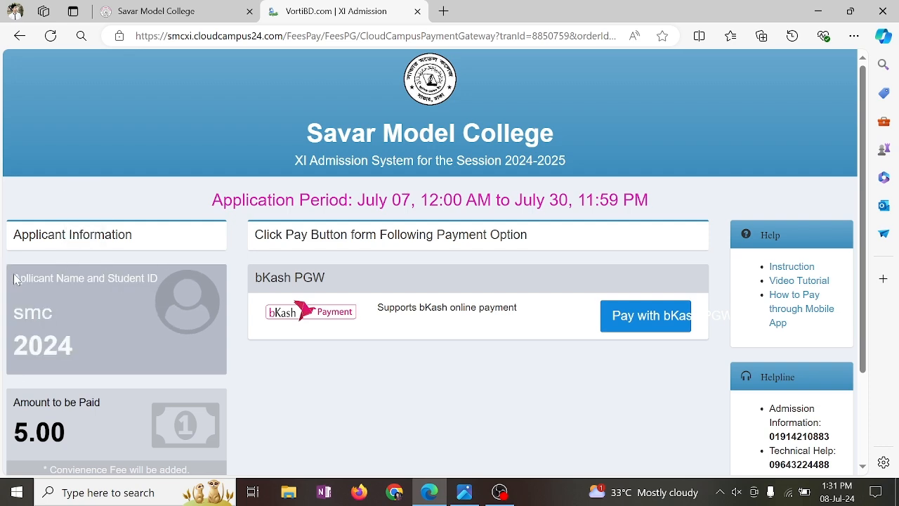
{"action": "left_click_drag", "start_coordinate": [13, 279], "coordinate": [175, 284]}
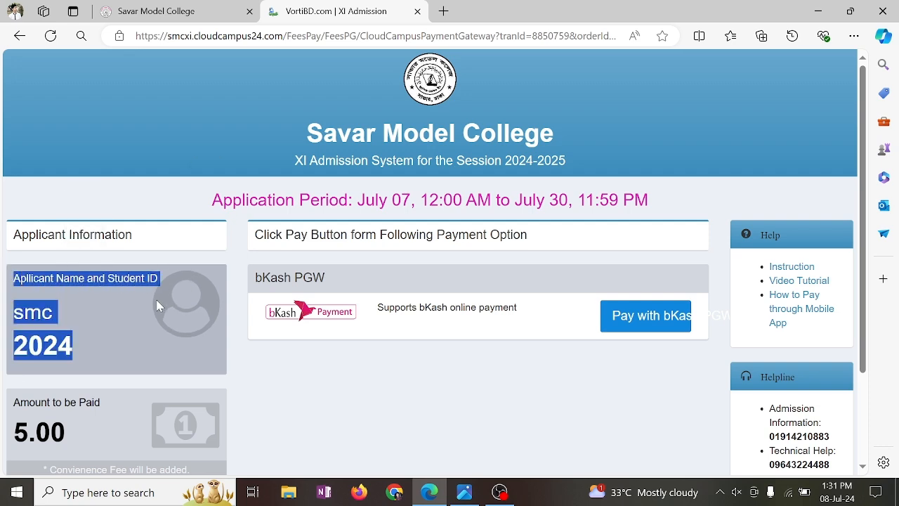
{"action": "scroll", "coordinate": [161, 281], "scroll_direction": "down", "scroll_amount": 3}
{"action": "left_click", "coordinate": [149, 277]}
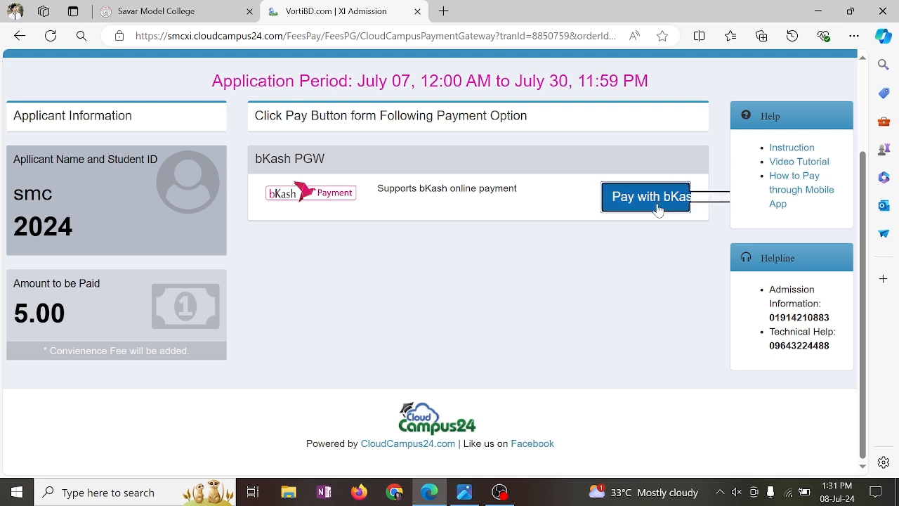
{"action": "left_click", "coordinate": [656, 201]}
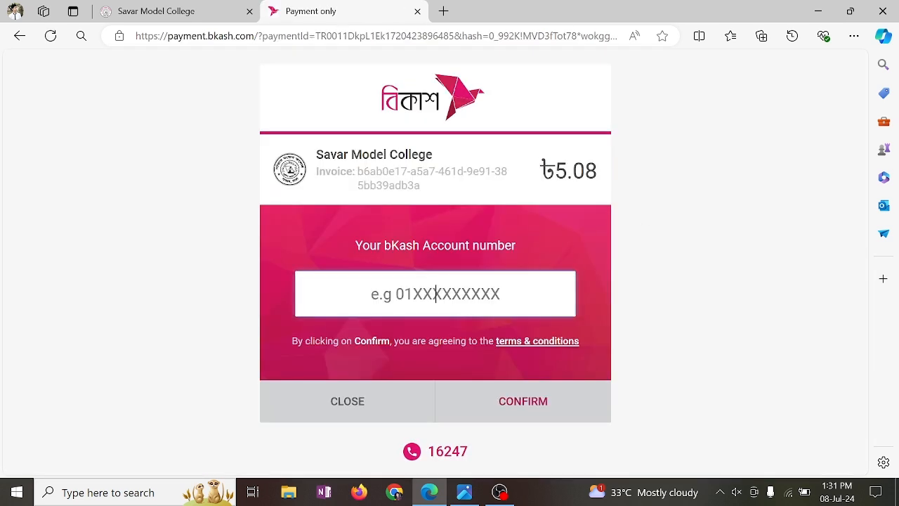
Fill in and submit the saved bKash account number
{"action": "type", "text": "0198"}
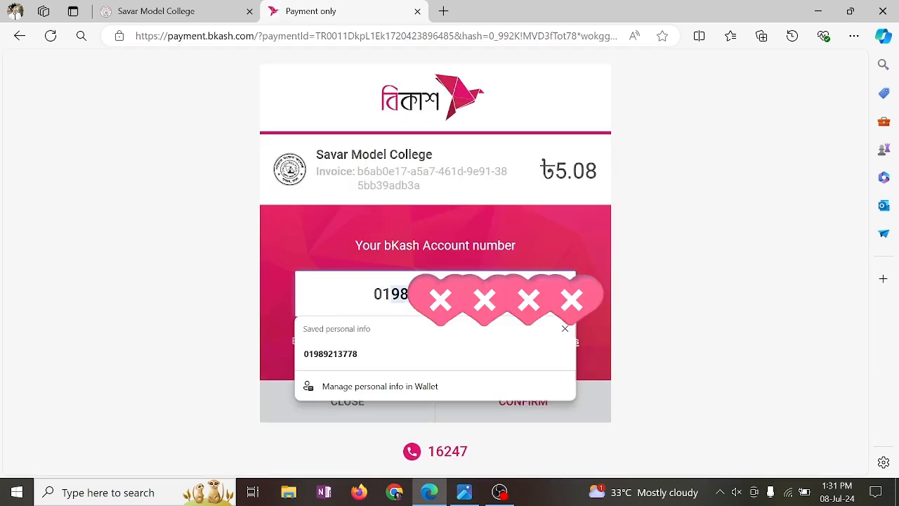
{"action": "key", "text": "Down"}
{"action": "key", "text": "Return"}
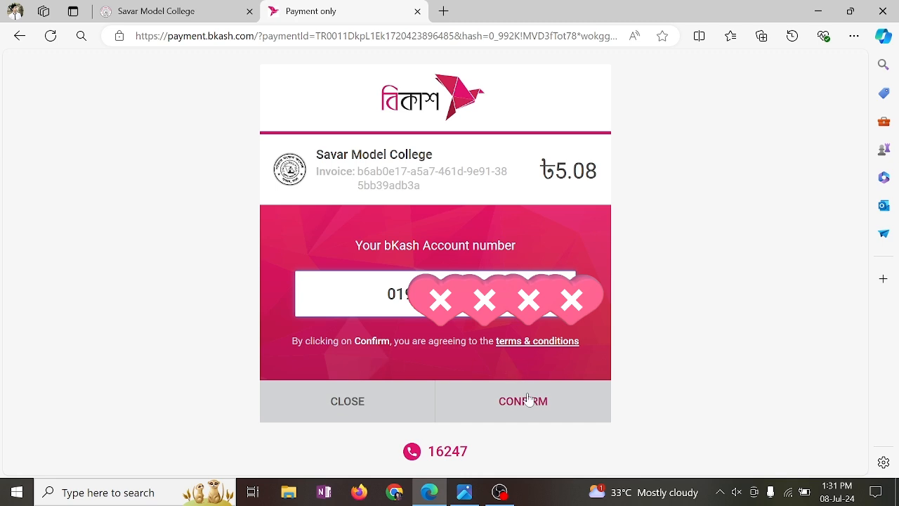
{"action": "left_click", "coordinate": [529, 401]}
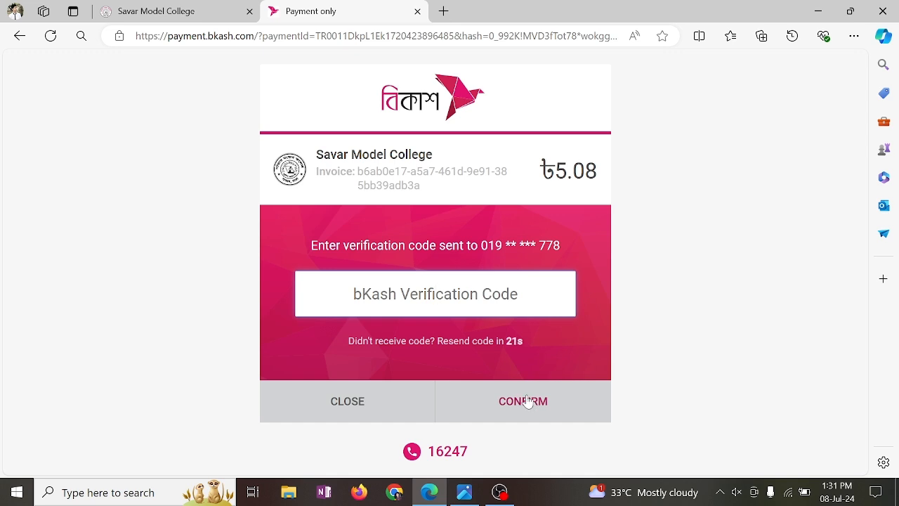
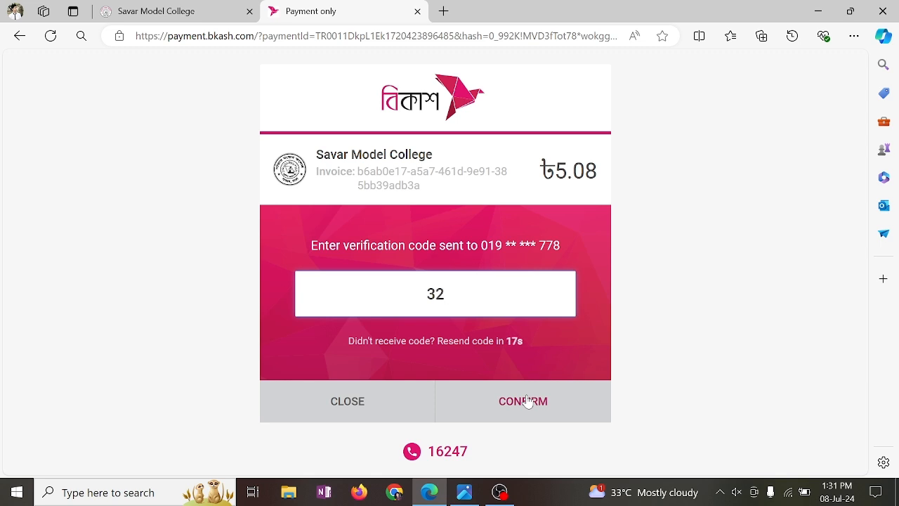
Submit the bKash verification code, then confirm the account PIN to complete the payment
{"action": "key", "text": "BackSpace"}
{"action": "key", "text": "BackSpace"}
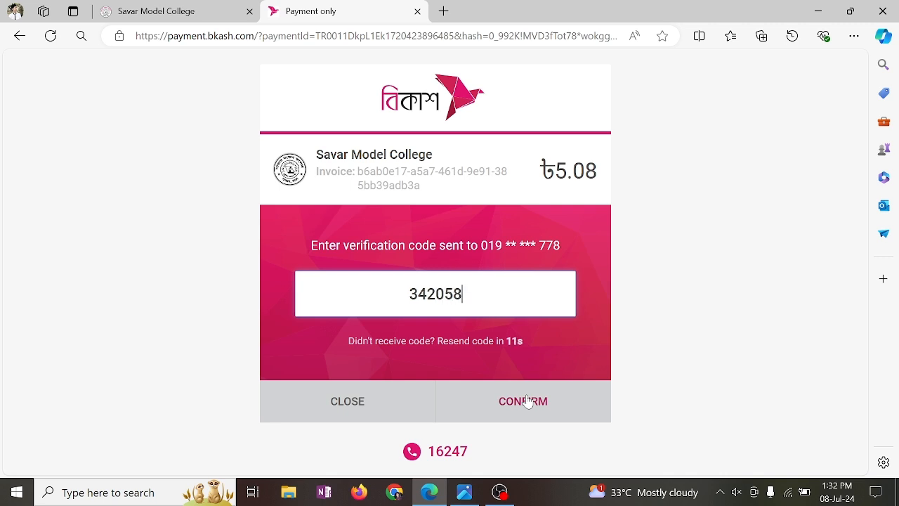
{"action": "left_click", "coordinate": [541, 415]}
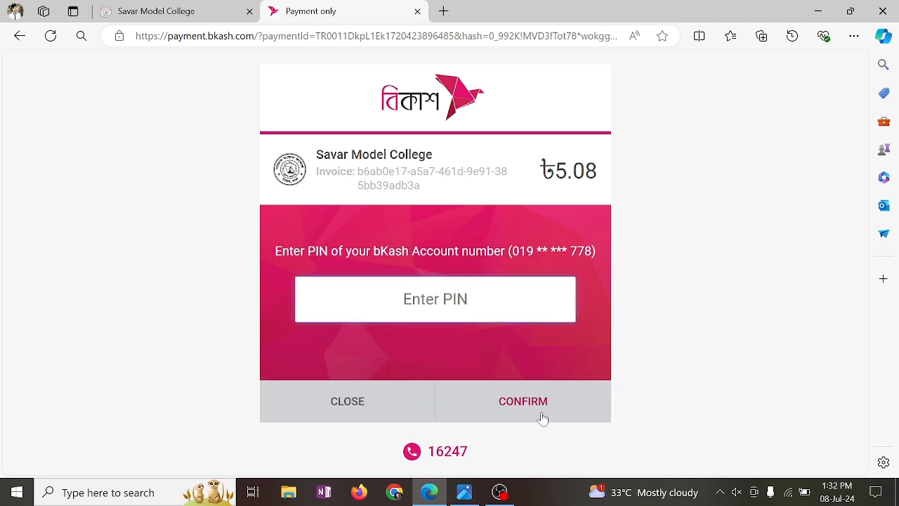
{"action": "type", "text": "*****"}
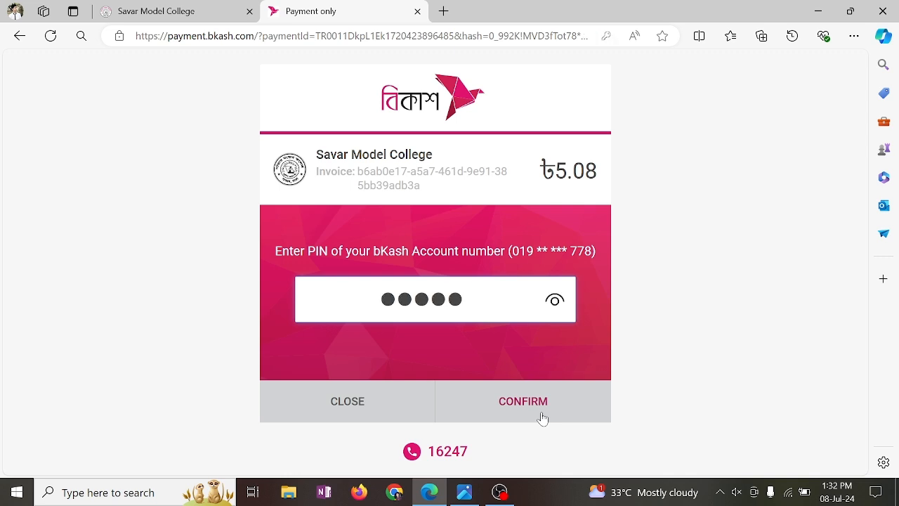
{"action": "left_click", "coordinate": [540, 415]}
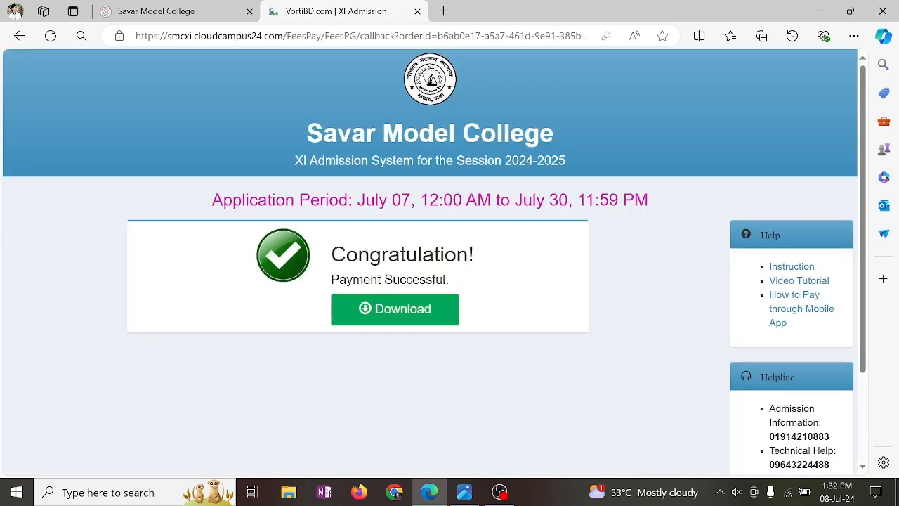
Download and open 2024_TransactionDetails.pdf, then return to the XI Admission tab
{"action": "left_click", "coordinate": [391, 318]}
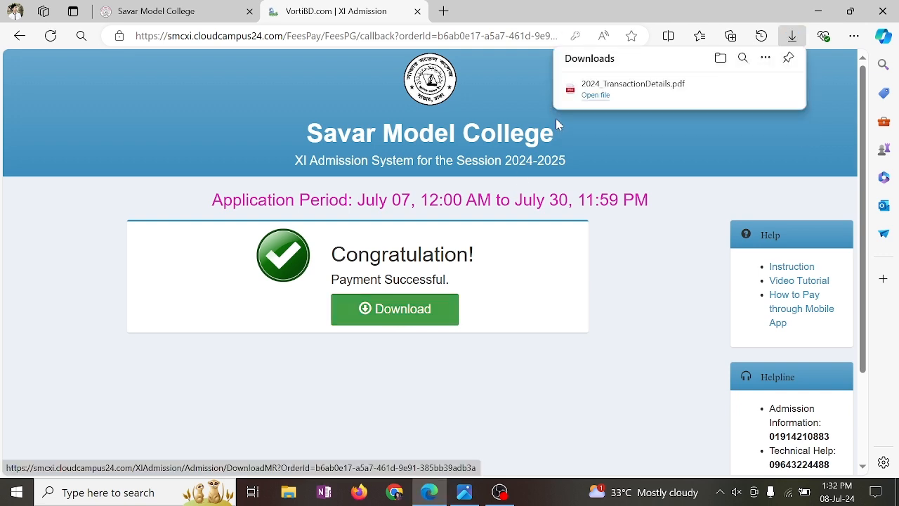
{"action": "left_click", "coordinate": [604, 89]}
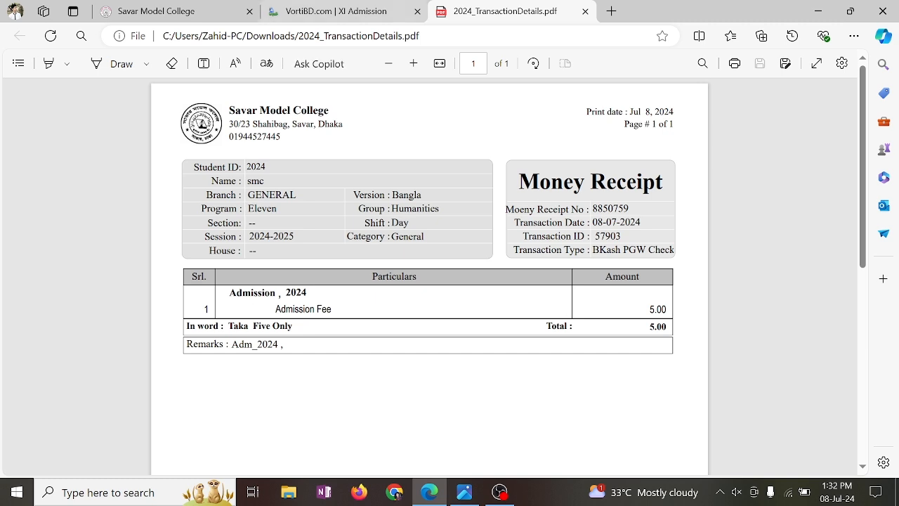
{"action": "left_click", "coordinate": [351, 10]}
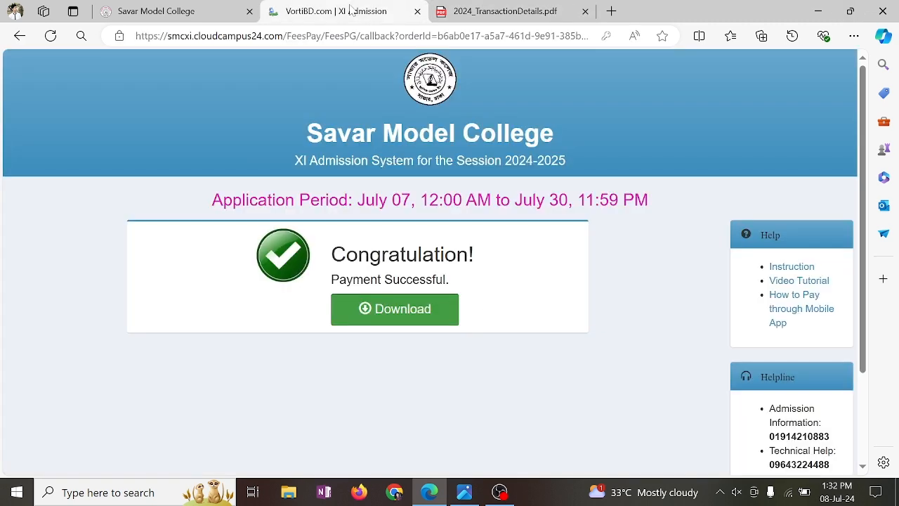
Go back past the bKash pages and reload the admission page as a blank lookup form
{"action": "left_click", "coordinate": [17, 38]}
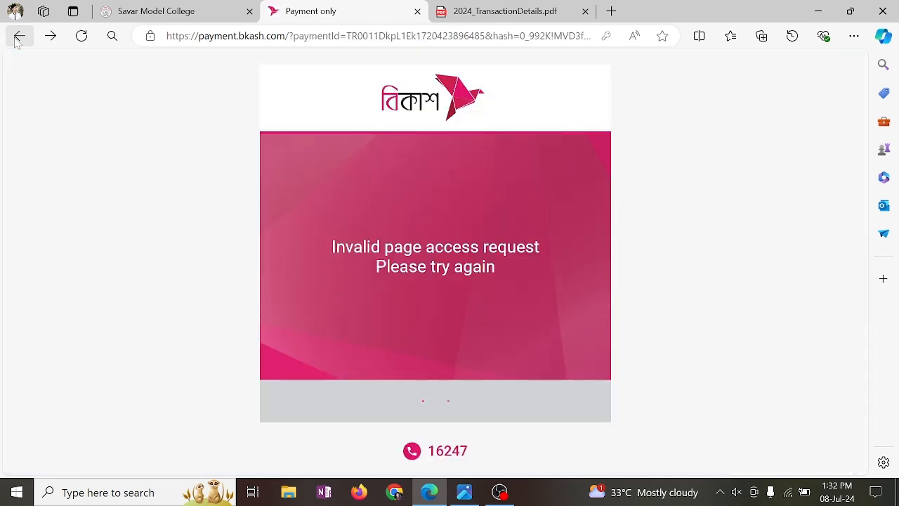
{"action": "left_click", "coordinate": [18, 37]}
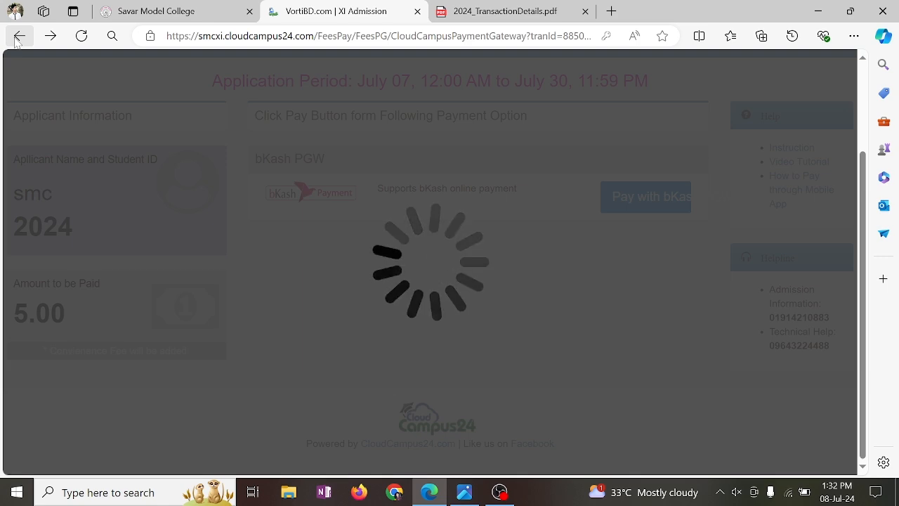
{"action": "left_click", "coordinate": [14, 41]}
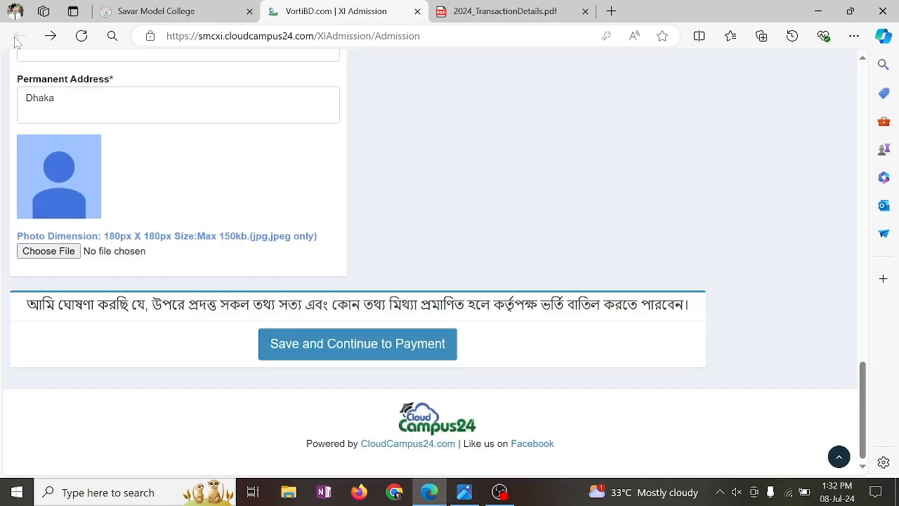
{"action": "scroll", "coordinate": [450, 225], "scroll_direction": "up", "scroll_amount": 15}
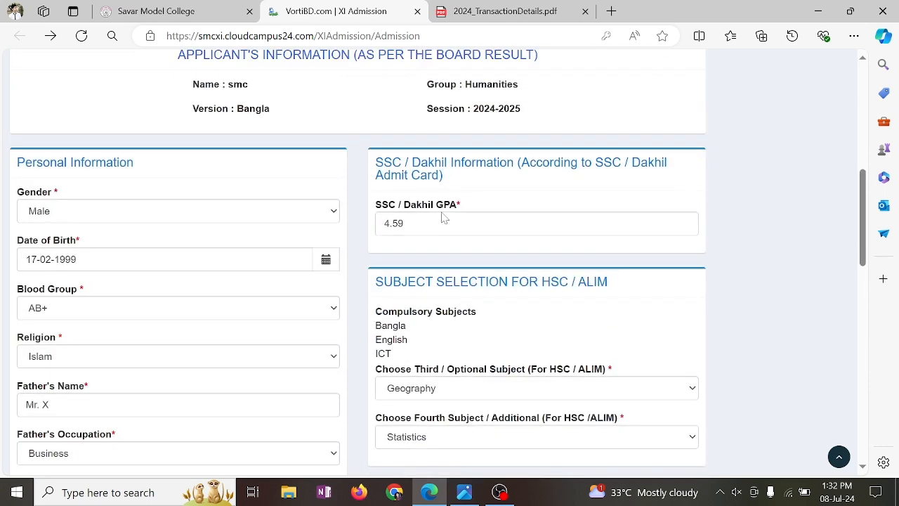
{"action": "key", "text": "ctrl+l"}
{"action": "key", "text": "Return"}
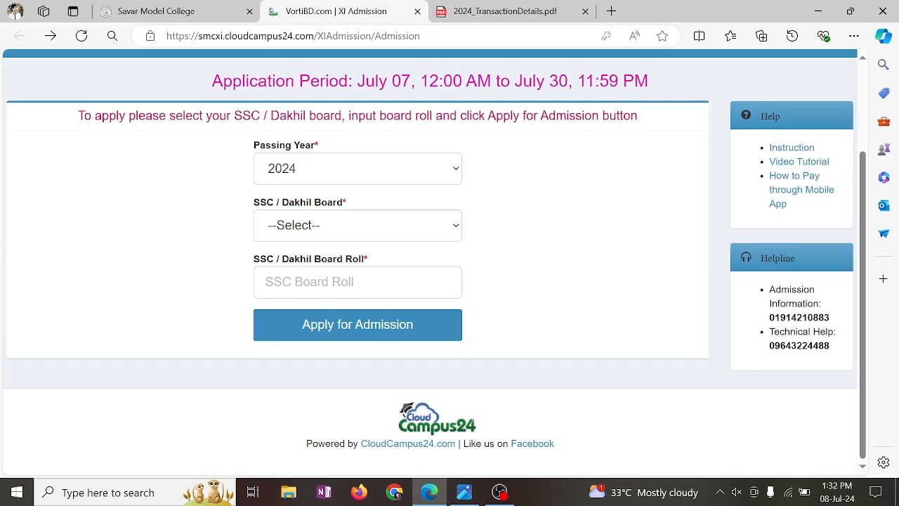
Look up the applicant's record with Dhaka as SSC board and the board roll
{"action": "left_click", "coordinate": [325, 225]}
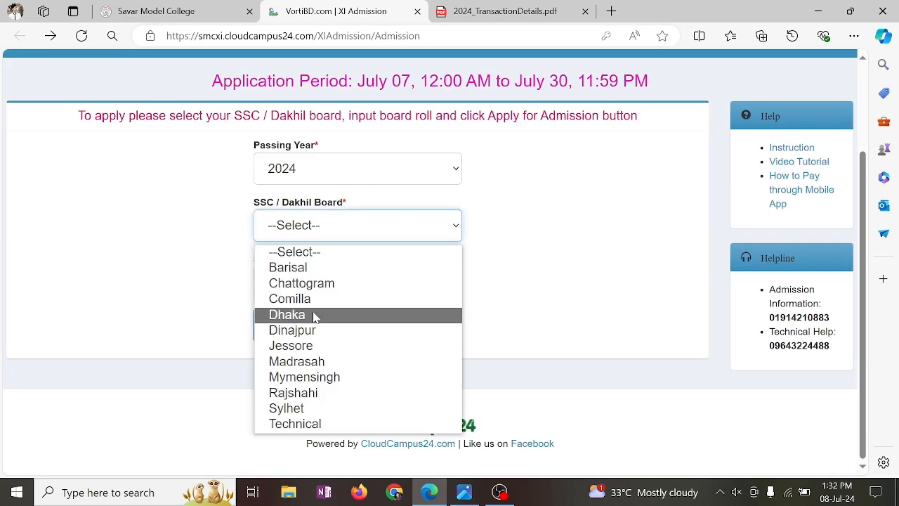
{"action": "left_click", "coordinate": [313, 316]}
{"action": "left_click", "coordinate": [313, 281]}
{"action": "type", "text": "11"}
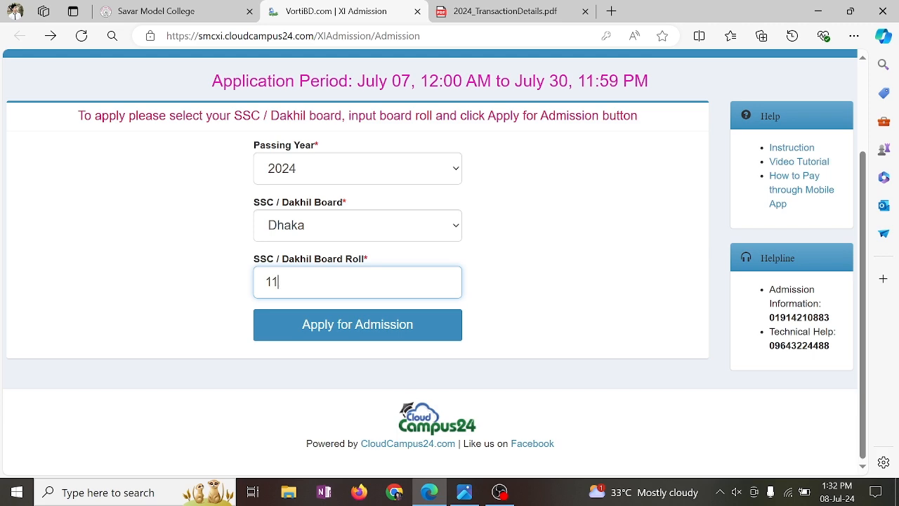
{"action": "type", "text": "22"}
{"action": "left_click", "coordinate": [343, 325]}
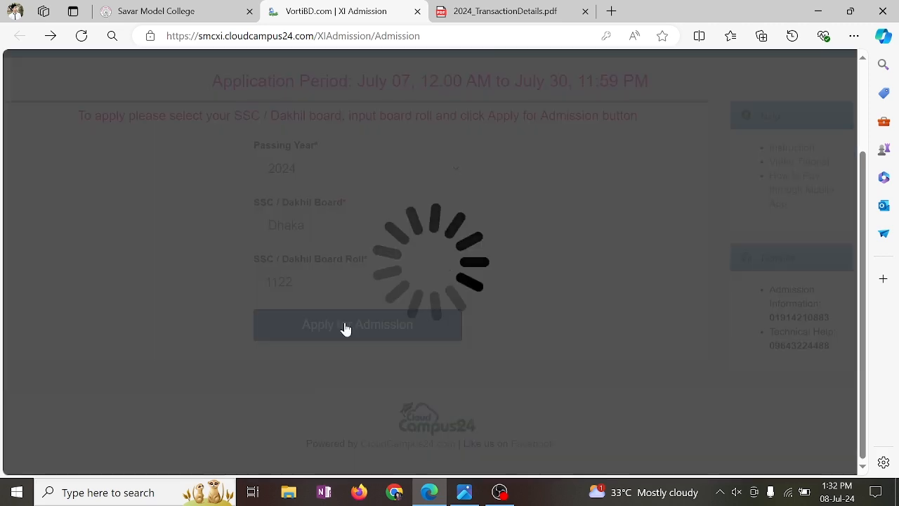
{"action": "scroll", "coordinate": [335, 324], "scroll_direction": "down", "scroll_amount": 3}
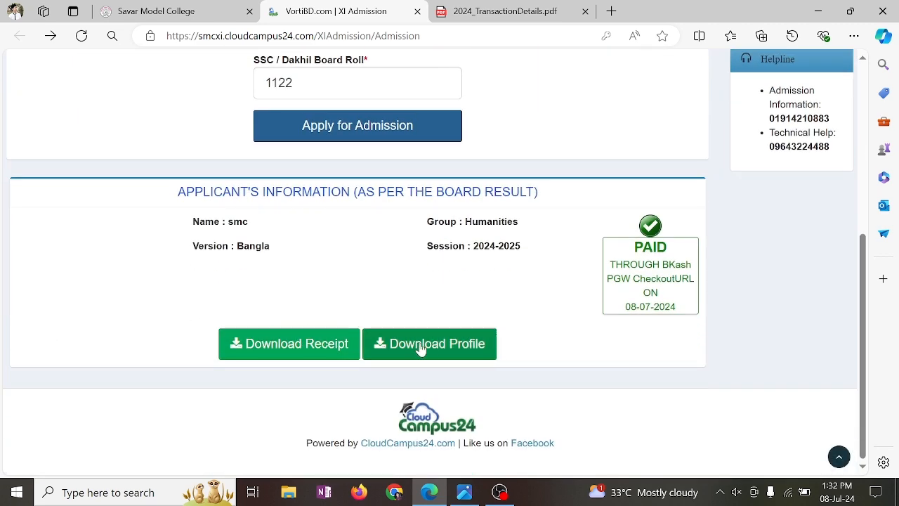
Download and open the money receipt, then the admission profile form 2024.pdf
{"action": "left_click", "coordinate": [295, 349]}
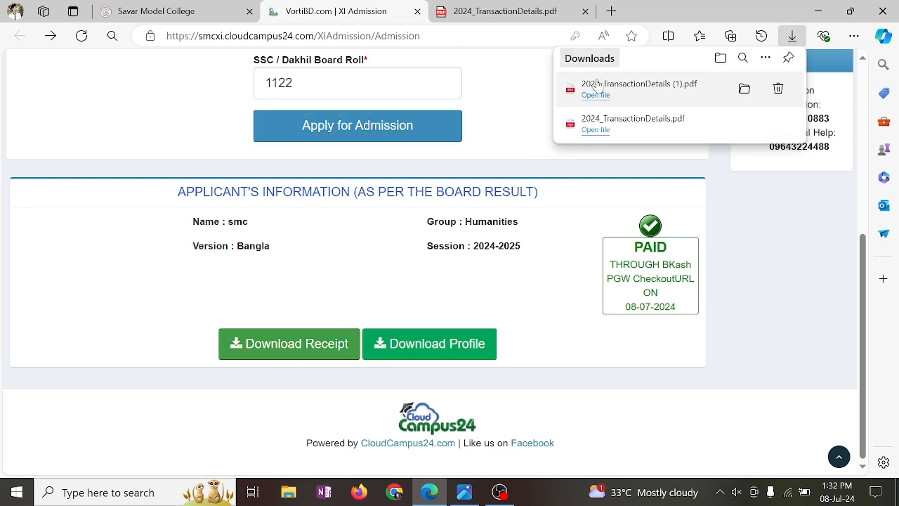
{"action": "left_click", "coordinate": [596, 93]}
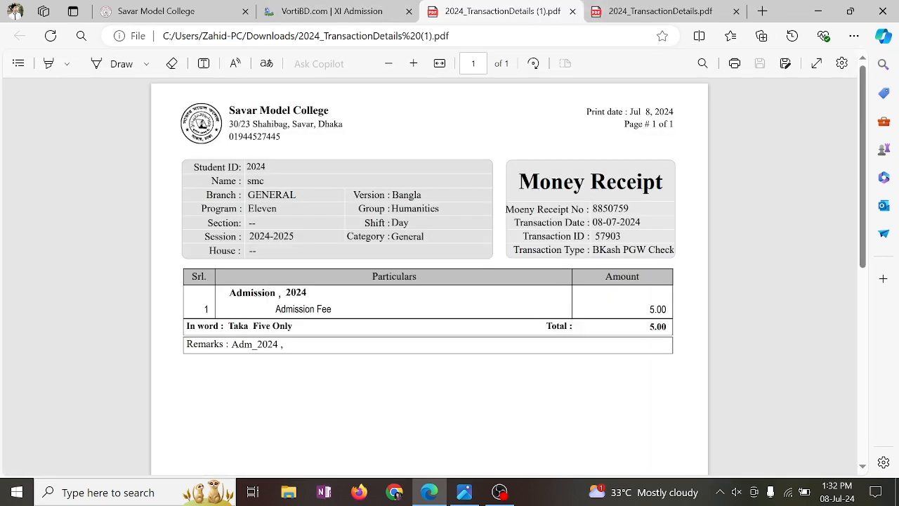
{"action": "left_click", "coordinate": [307, 12]}
{"action": "left_click", "coordinate": [439, 343]}
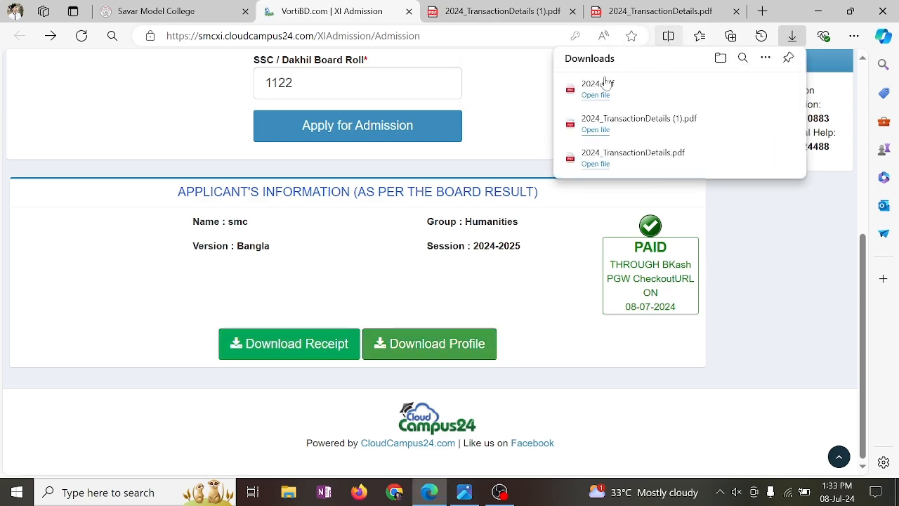
{"action": "left_click", "coordinate": [590, 95]}
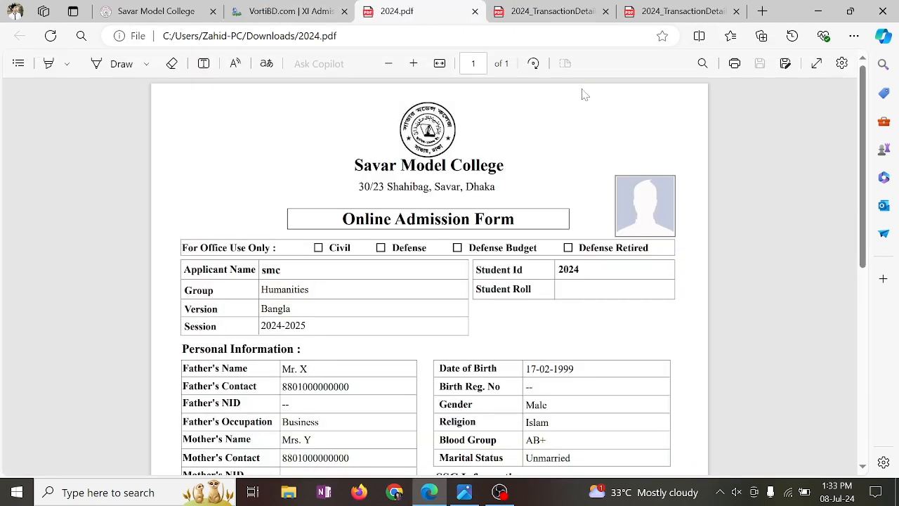
Print 2024.pdf on the NPI0507C9 HP LaserJet printer instead of Save as PDF
{"action": "scroll", "coordinate": [232, 294], "scroll_direction": "down", "scroll_amount": 2}
{"action": "scroll", "coordinate": [231, 293], "scroll_direction": "up", "scroll_amount": 4}
{"action": "scroll", "coordinate": [382, 305], "scroll_direction": "down", "scroll_amount": 6}
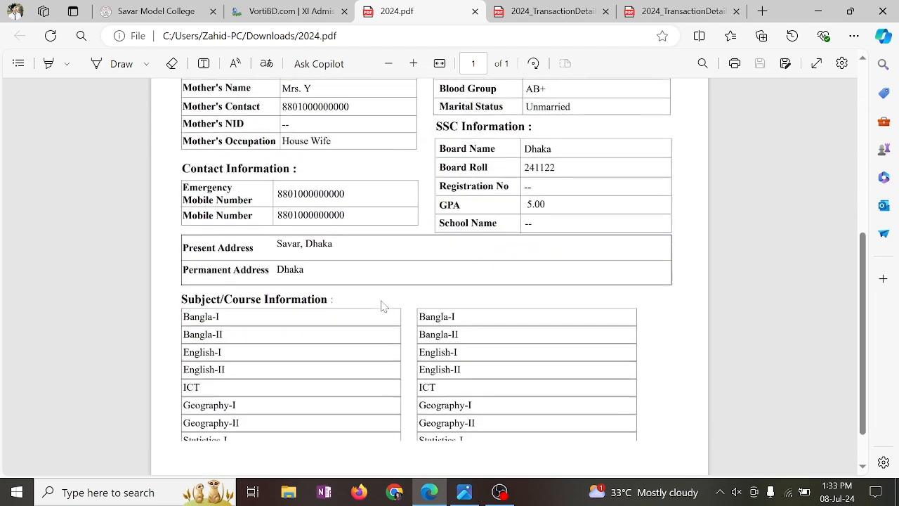
{"action": "scroll", "coordinate": [582, 307], "scroll_direction": "up", "scroll_amount": 2}
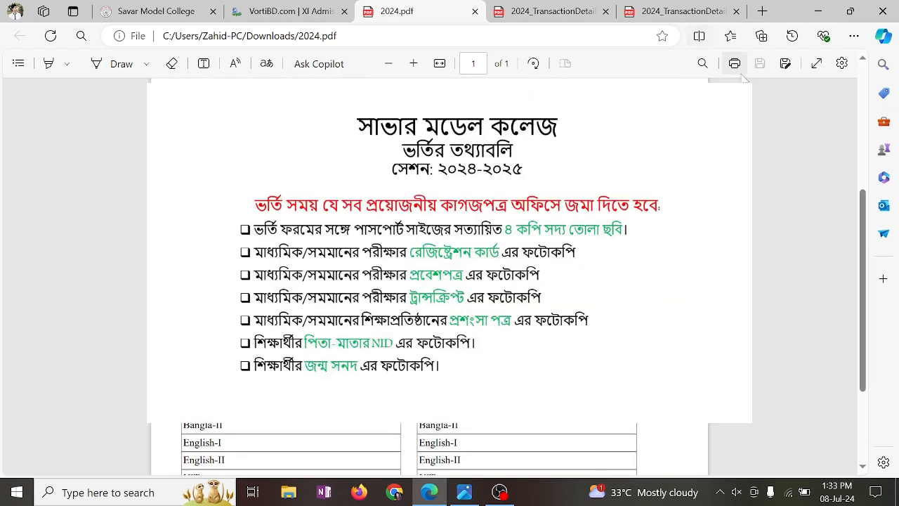
{"action": "key", "text": "ctrl+p"}
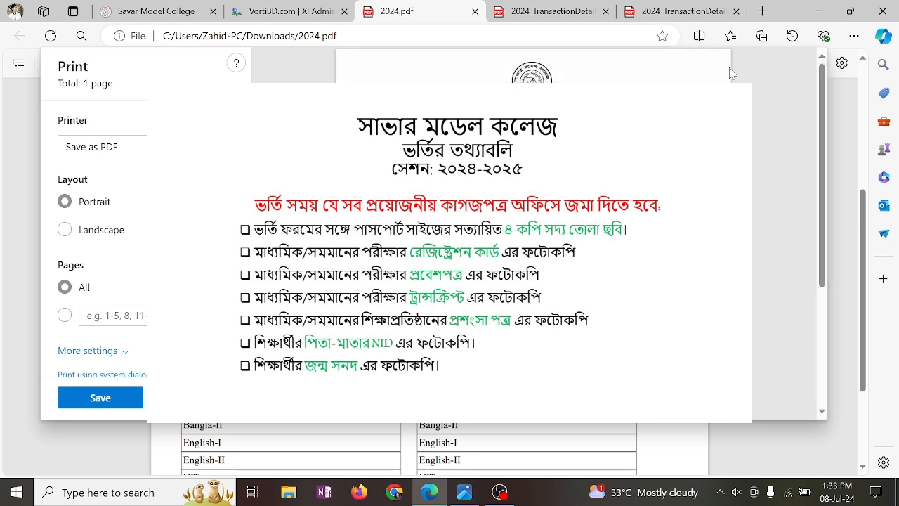
{"action": "scroll", "coordinate": [541, 231], "scroll_direction": "down", "scroll_amount": 5}
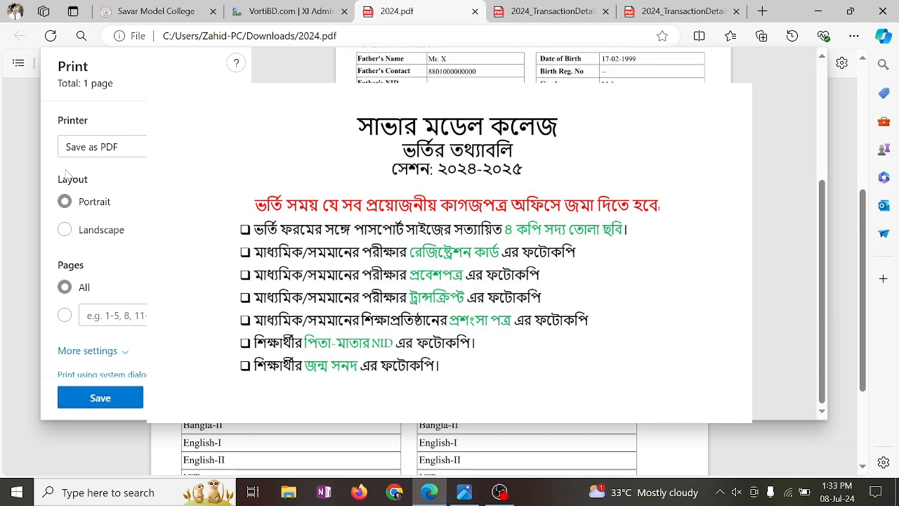
{"action": "left_click", "coordinate": [107, 147]}
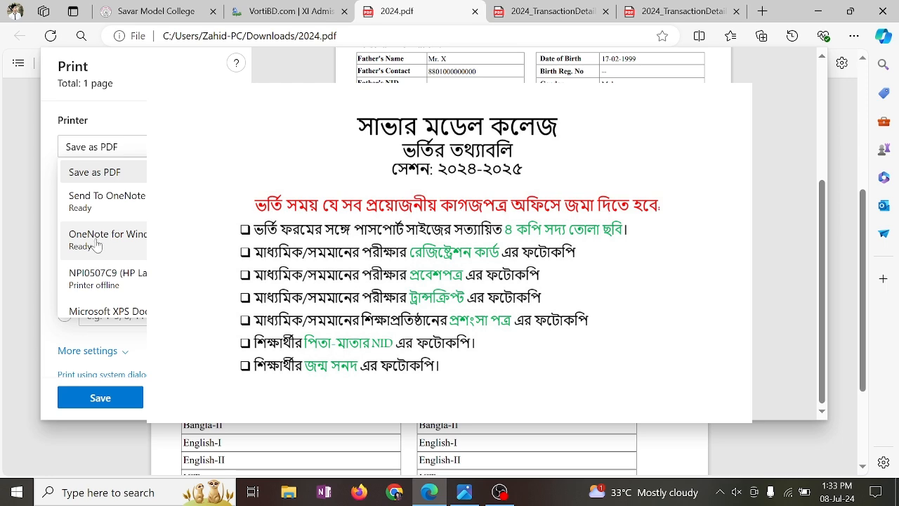
{"action": "left_click", "coordinate": [105, 278]}
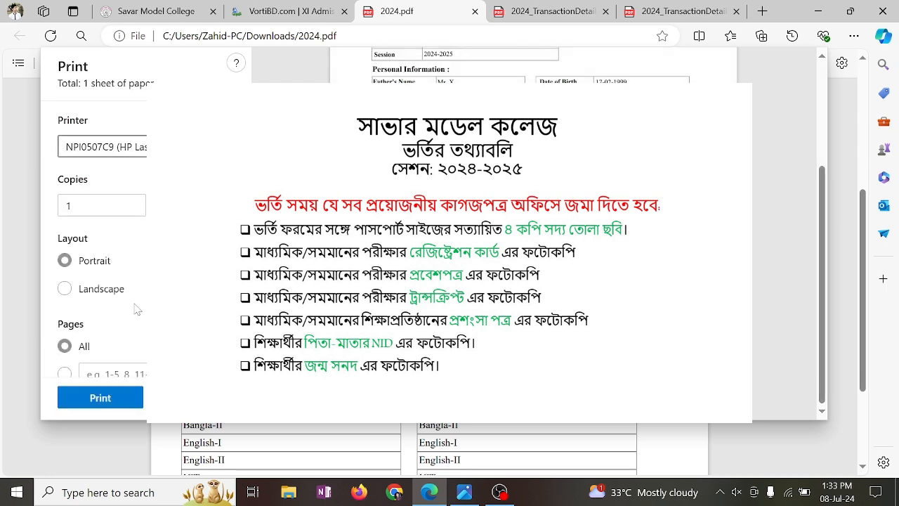
{"action": "left_click", "coordinate": [105, 400]}
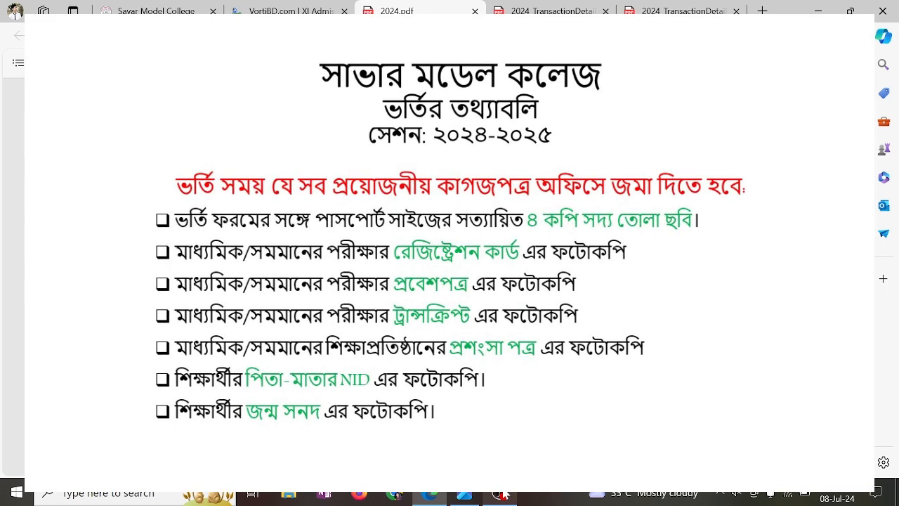